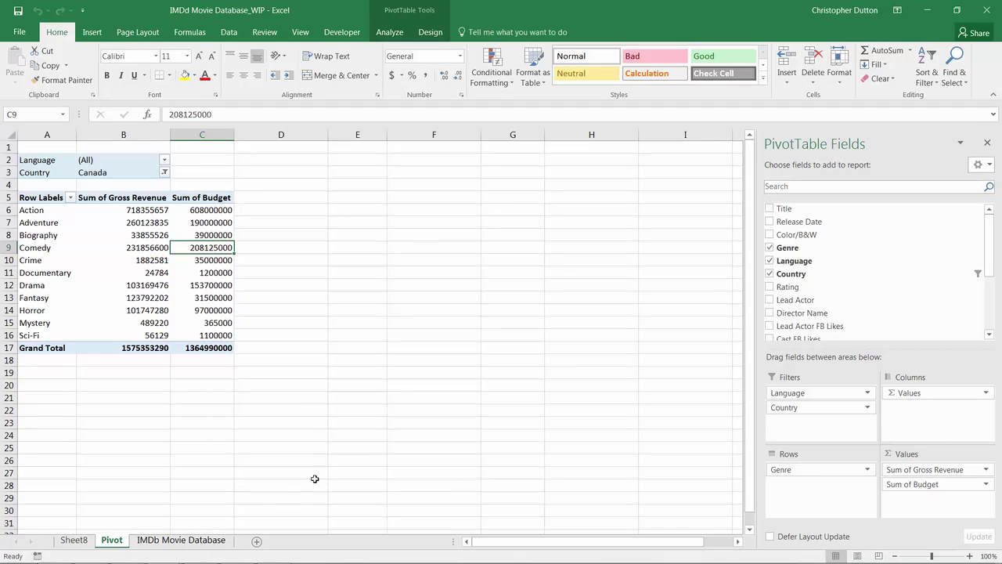
- Delete the Sheet8 worksheet from the workbook and confirm its permanent removal
right_click(78, 544)
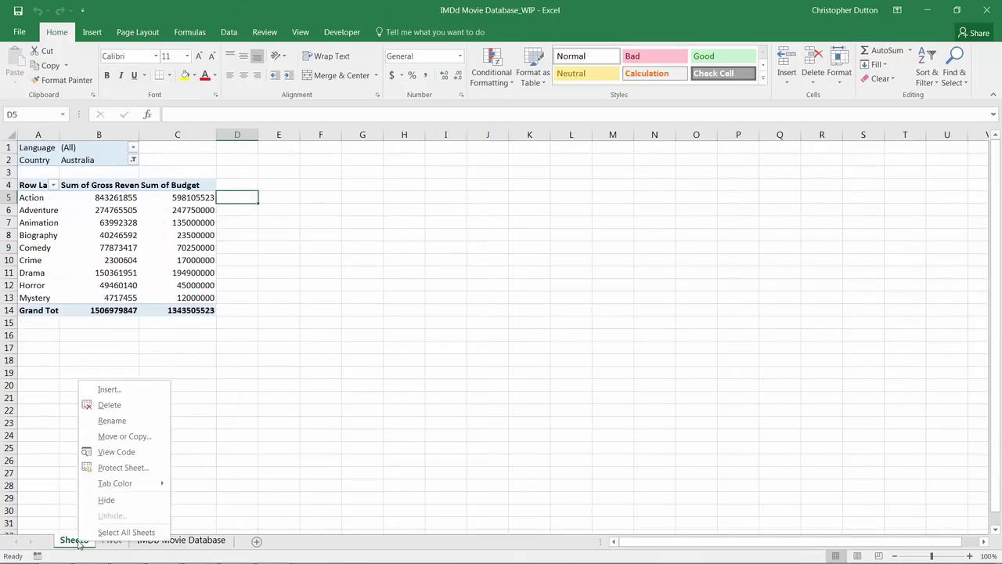
click(105, 405)
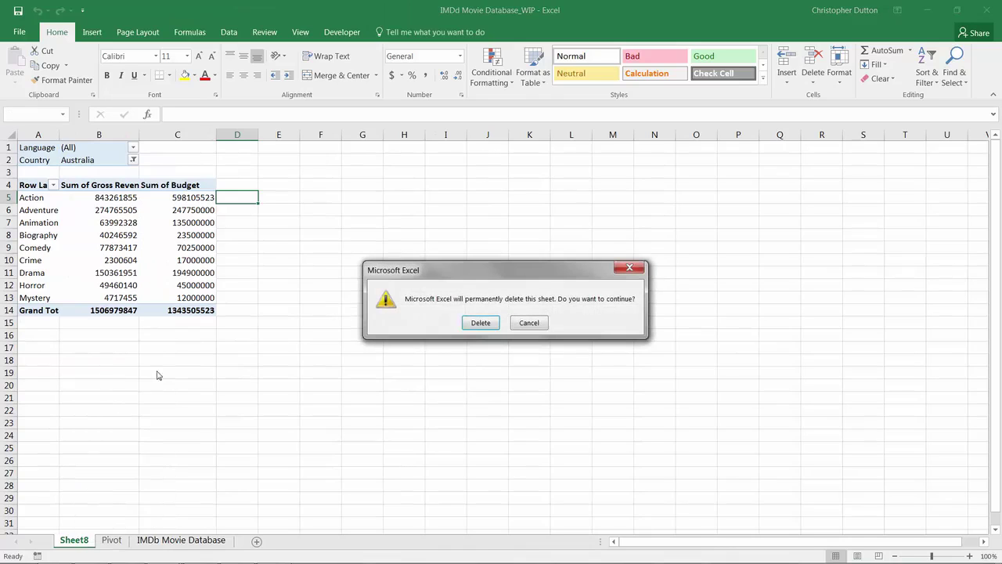
click(479, 323)
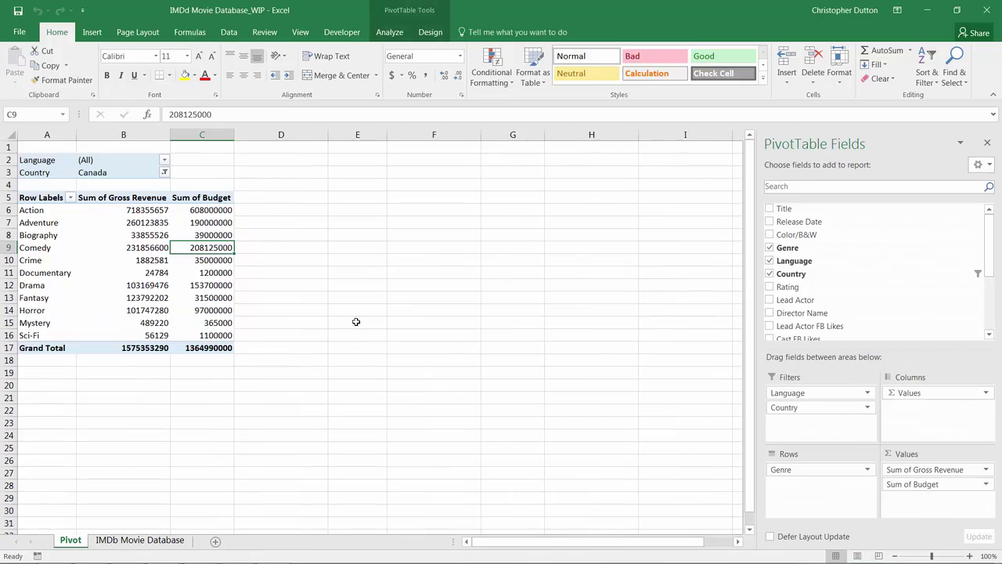
- Review the pivot table's data source range on the IMDb Movie Database sheet through its last row and column, keeping it as is
click(390, 32)
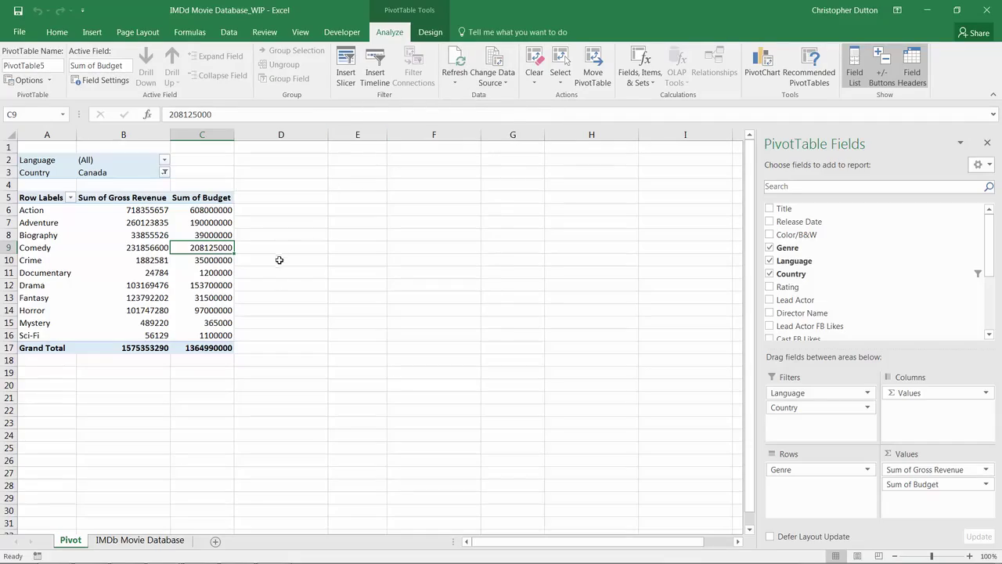
click(498, 56)
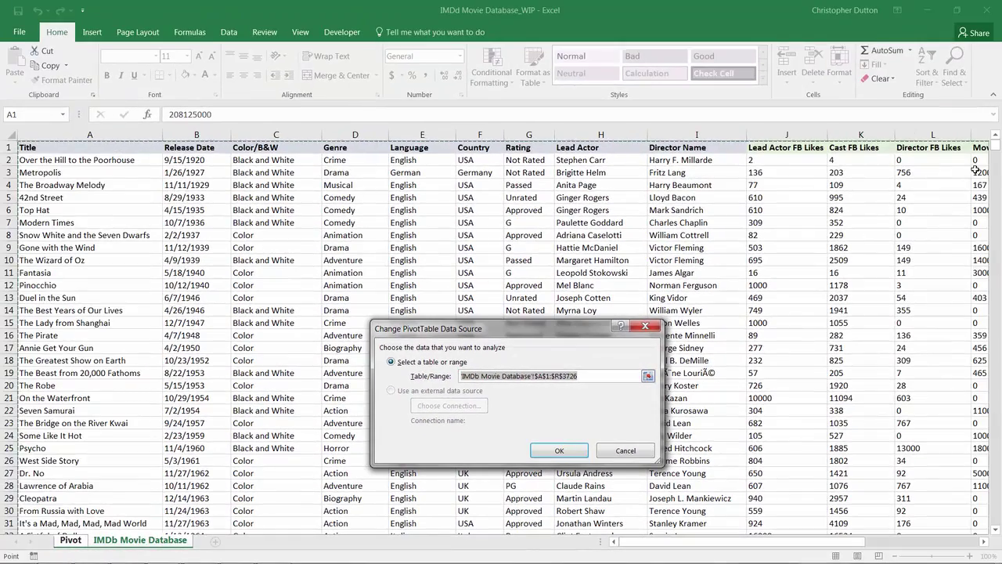
drag(996, 153, 941, 549)
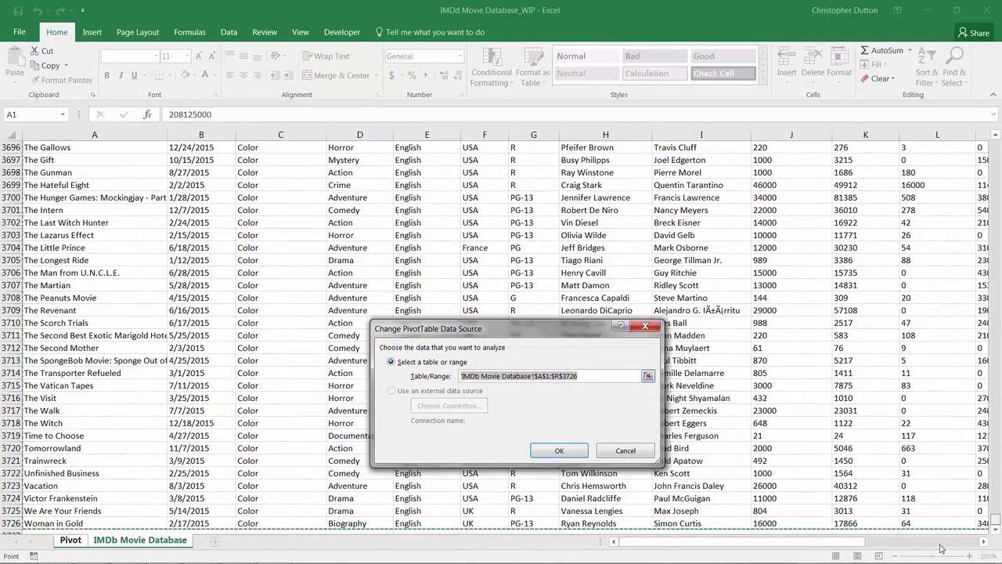
drag(744, 541, 858, 541)
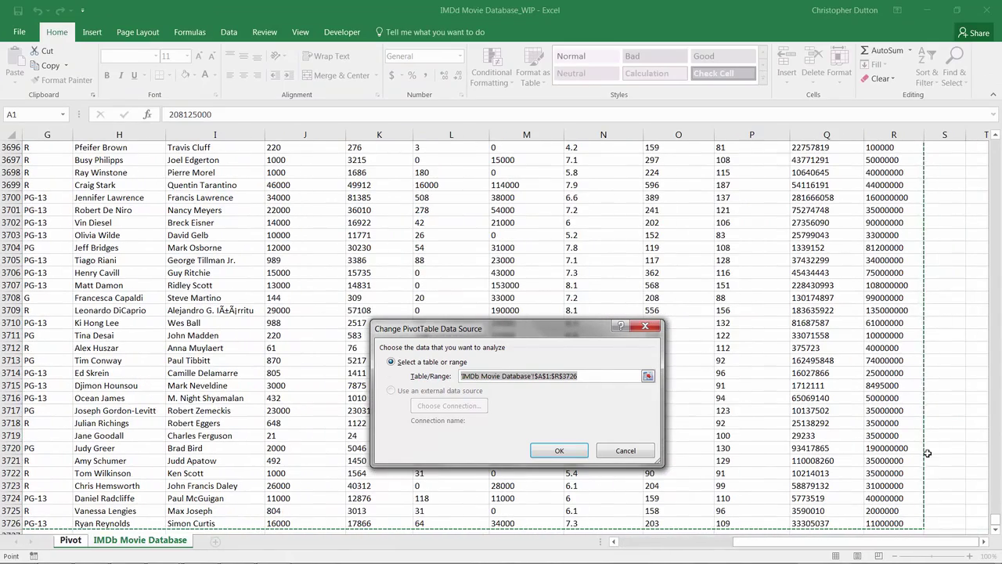
click(559, 450)
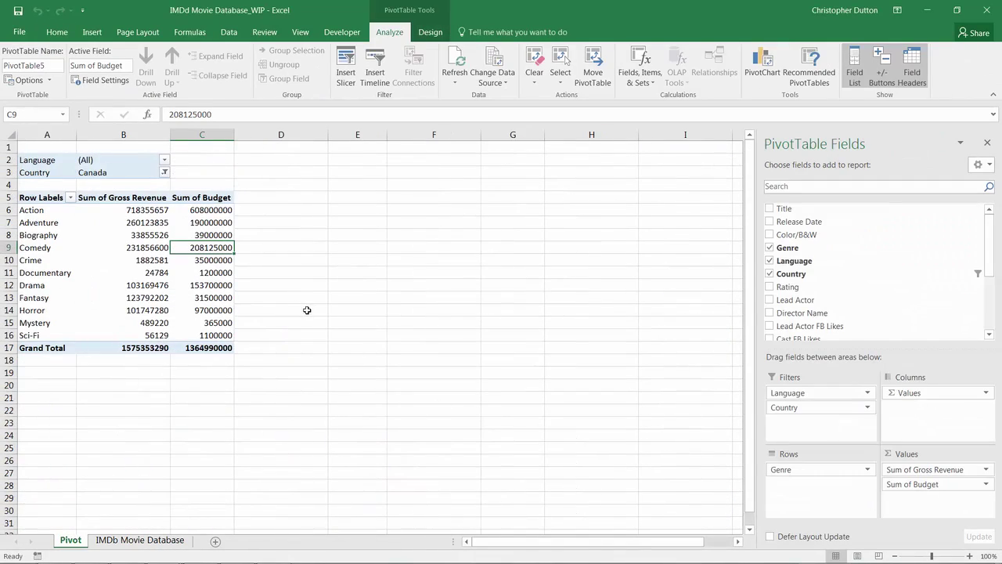
- On the IMDb Movie Database sheet, set the Gross Revenue of 42nd Street in cell Q5 to 9999999
click(117, 544)
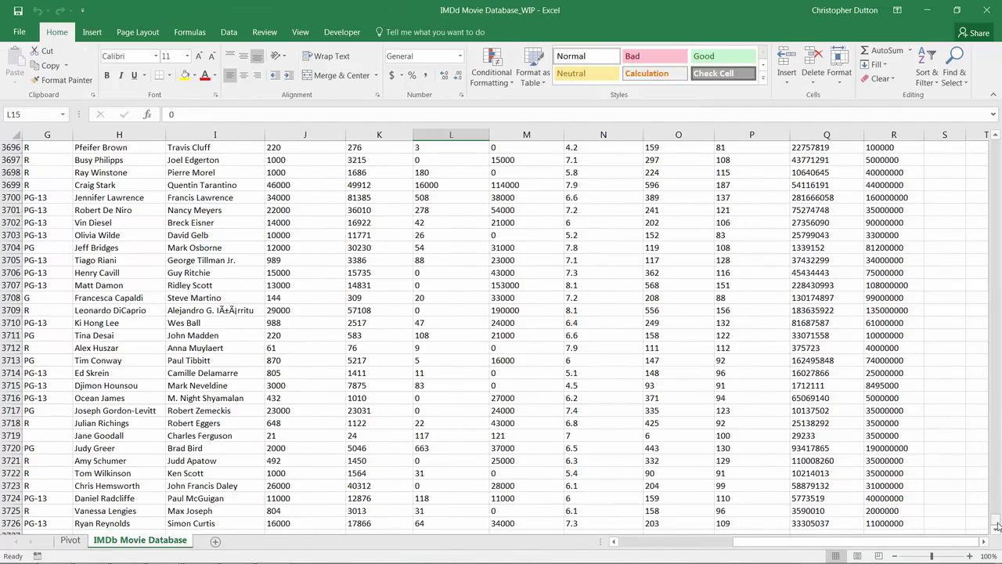
drag(997, 526, 926, 170)
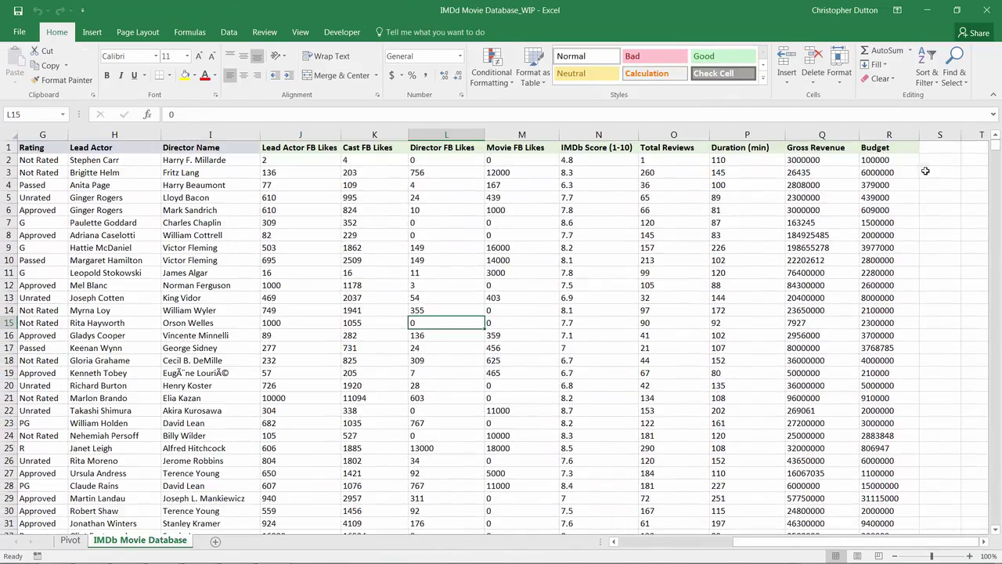
drag(812, 542, 639, 542)
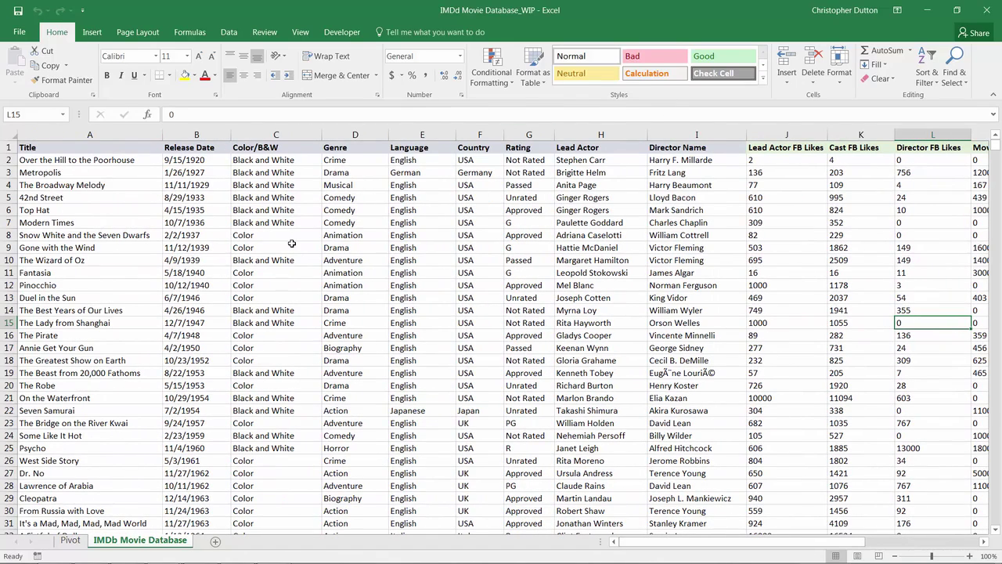
click(58, 198)
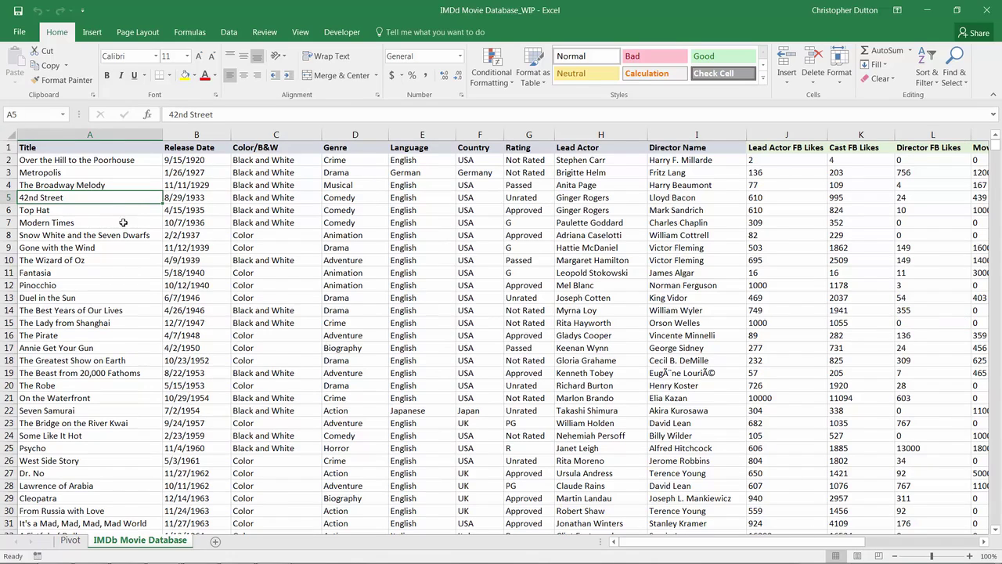
key(Right)
key(Right)
key(Right)
key(Right)
key(Right)
key(Right)
key(Right)
key(Right)
key(Right)
key(Right)
key(Right)
key(Right)
key(Right)
key(Right)
key(Right)
key(Right)
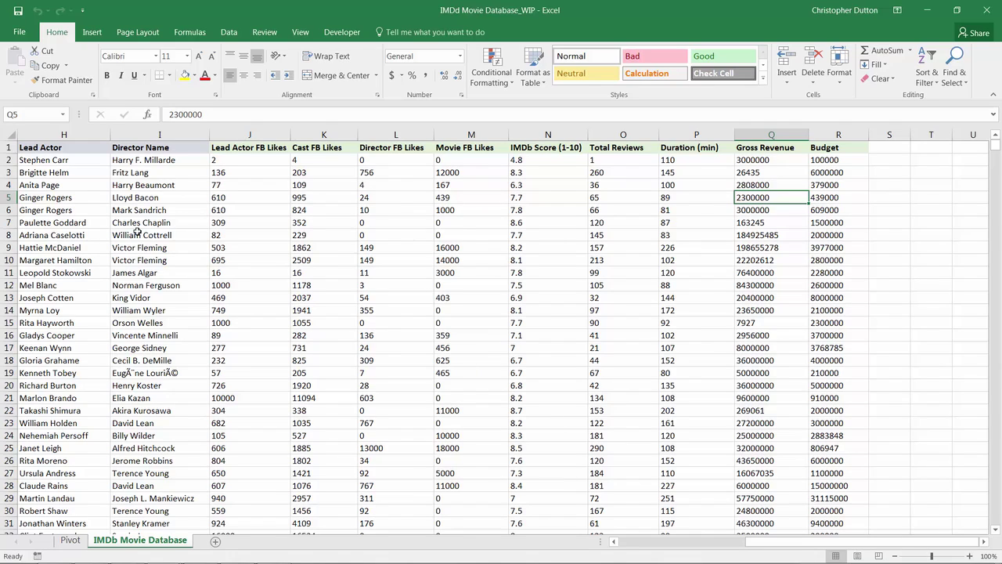
text(9999999)
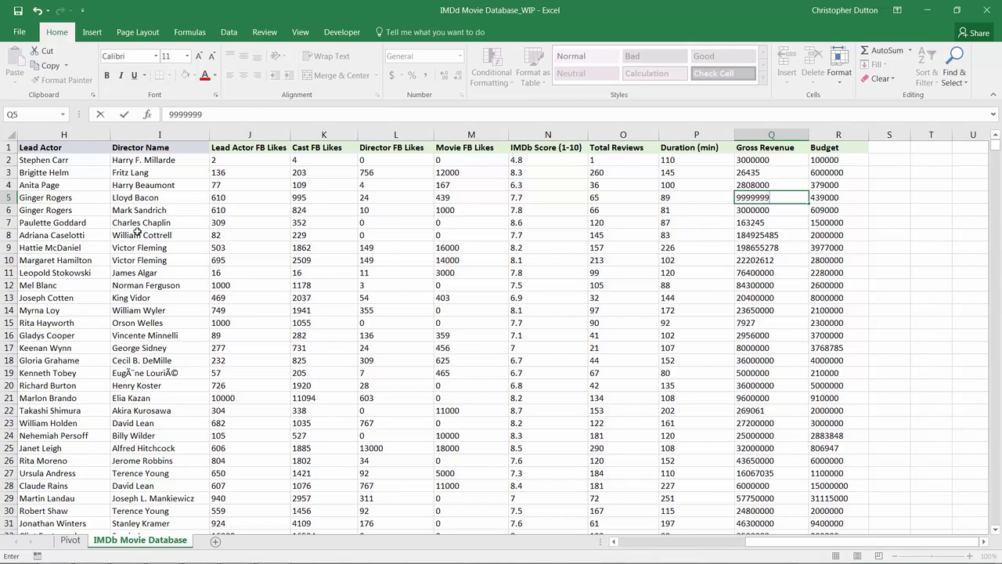
key(Return)
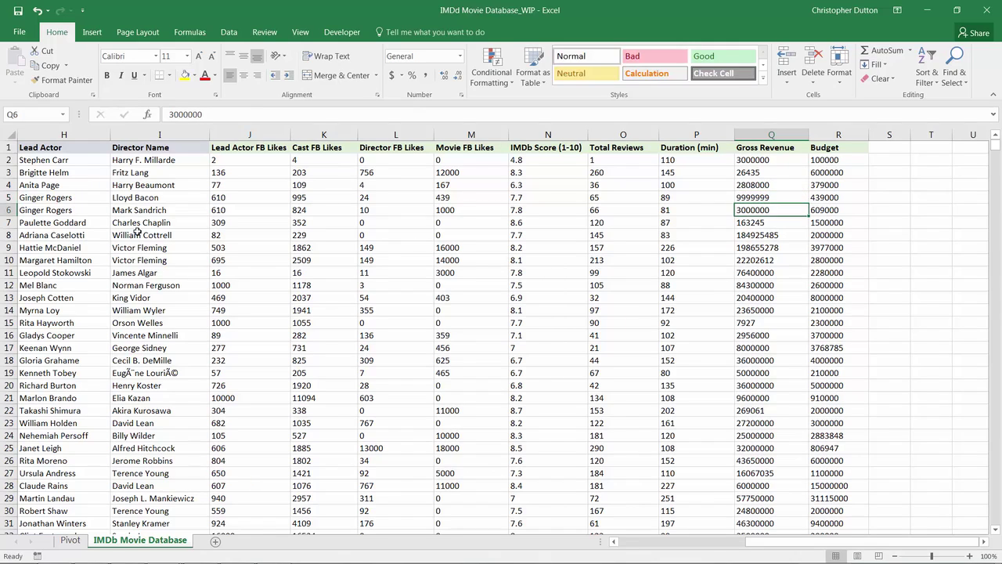
click(748, 199)
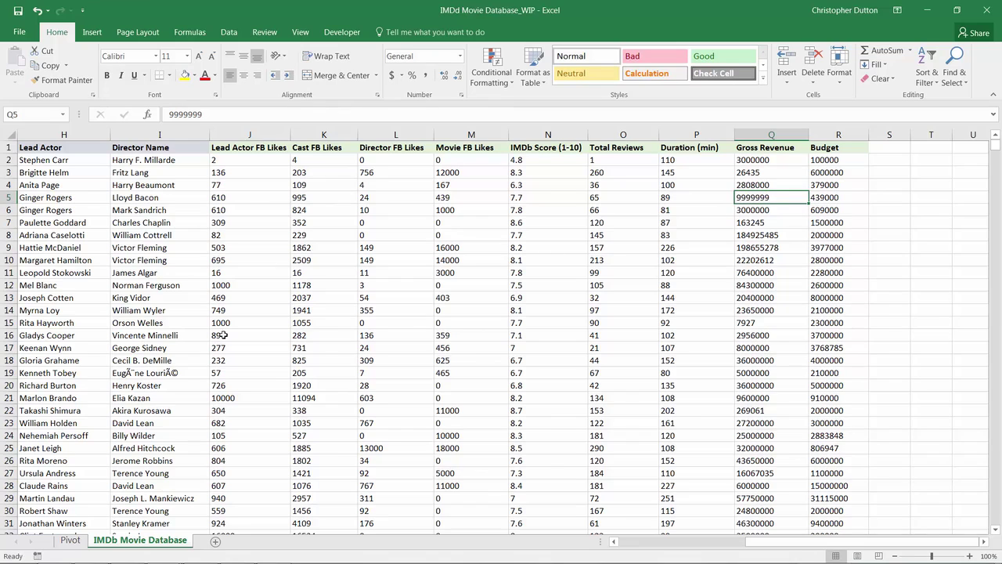
- On the Pivot sheet, reset the pivot table's Country filter to (All)
click(71, 541)
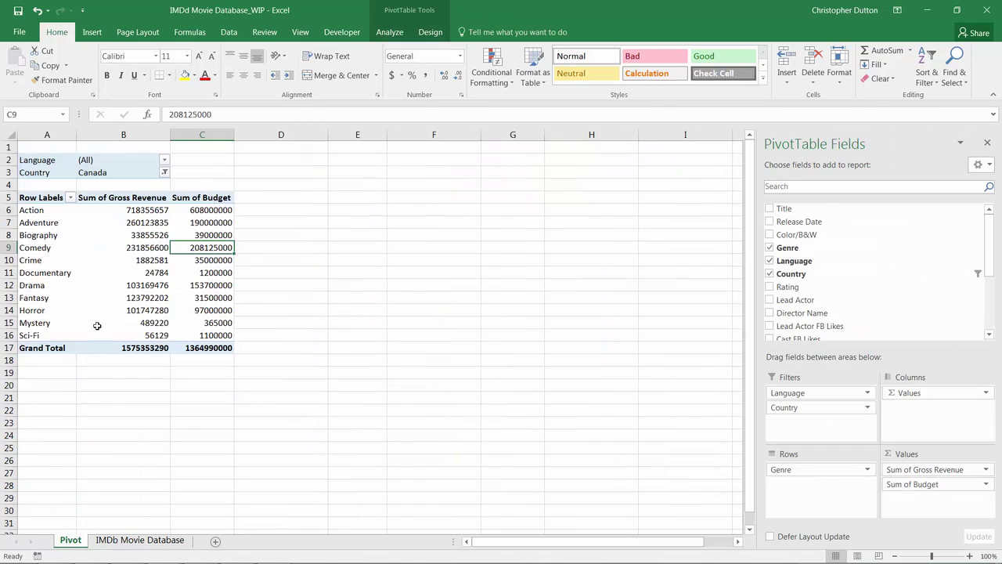
click(164, 172)
click(36, 203)
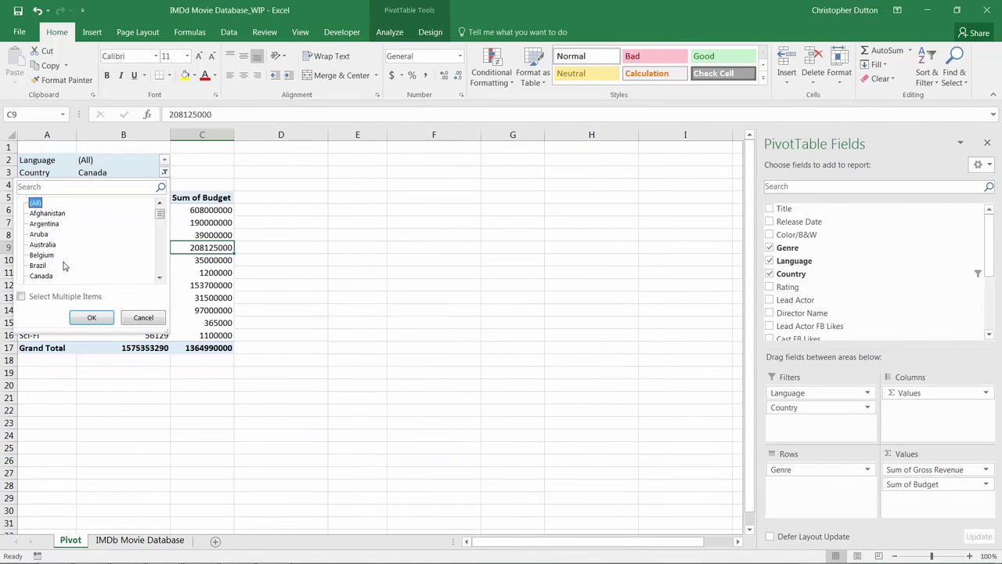
click(86, 317)
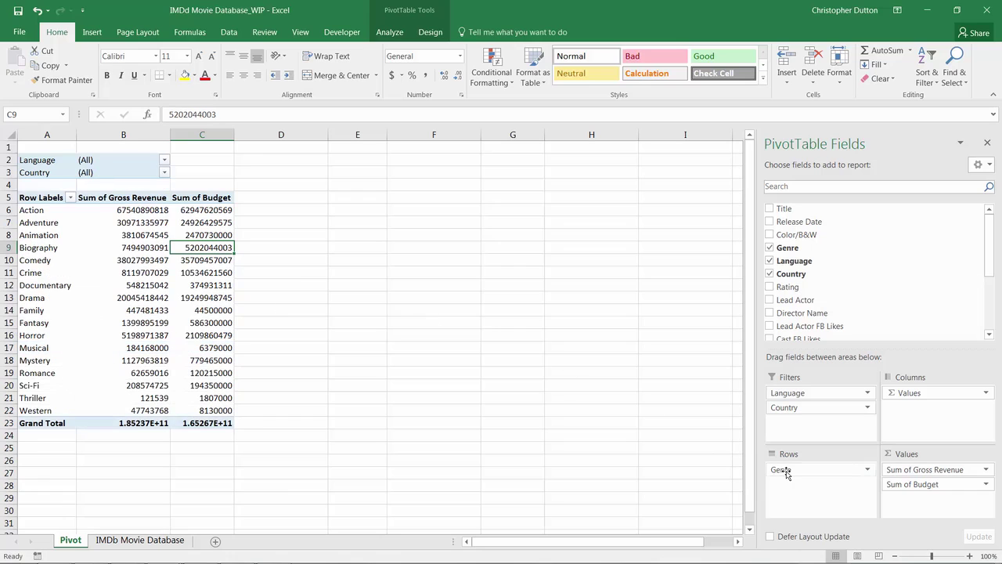
- Move the Genre field from the pivot table's rows to its filters and add Title as the row field
drag(787, 474, 787, 427)
drag(784, 208, 790, 473)
click(219, 309)
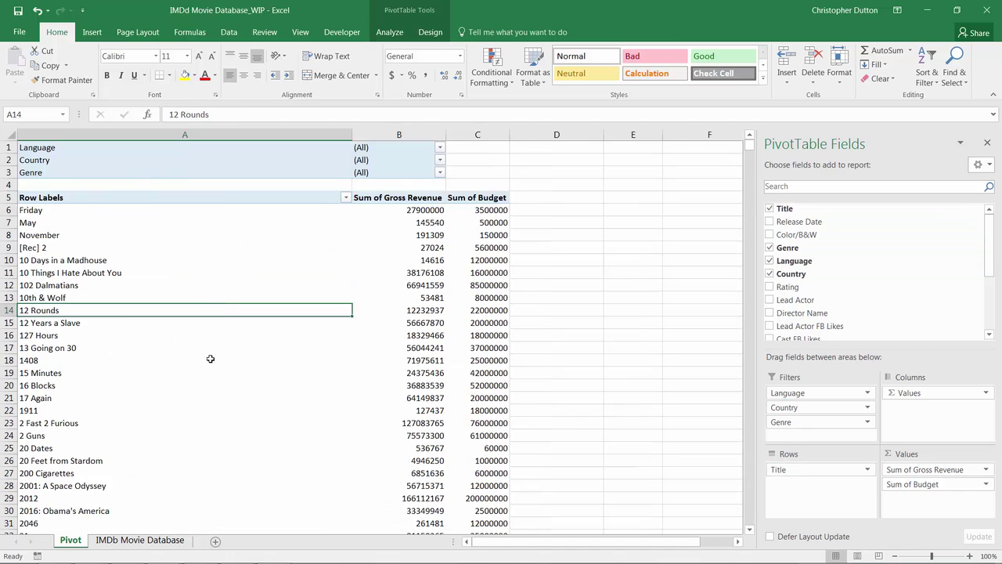
- Find 42nd Street in the pivot table's title list and check its Sum of Gross Revenue
scroll(217, 382, down, 4)
scroll(217, 382, down, 8)
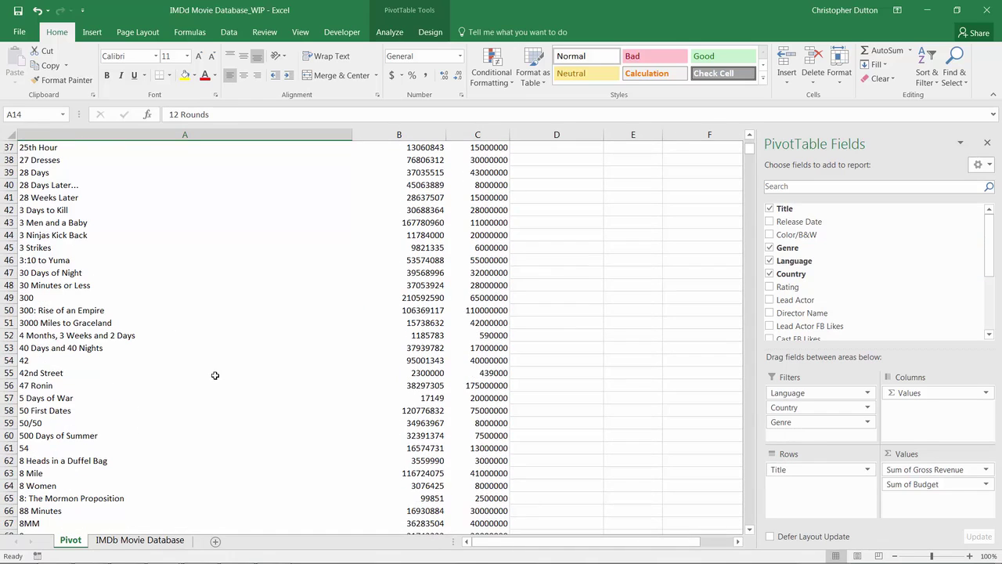
click(61, 372)
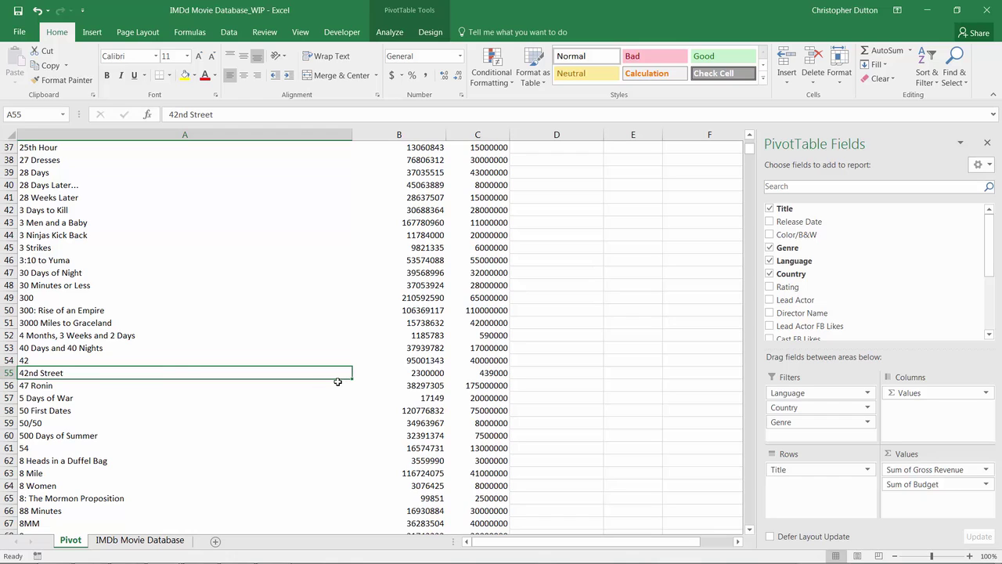
click(420, 373)
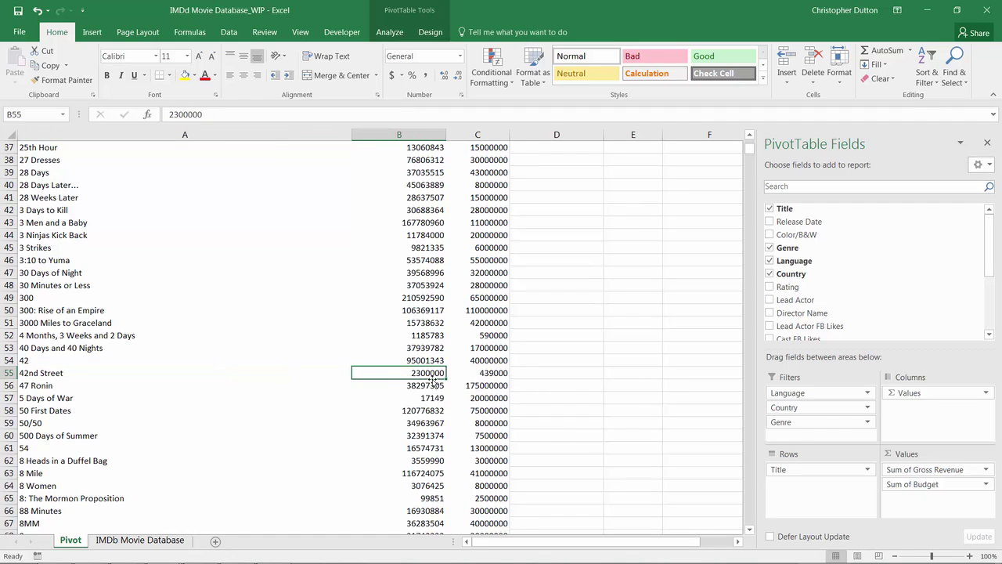
scroll(459, 387, up, 12)
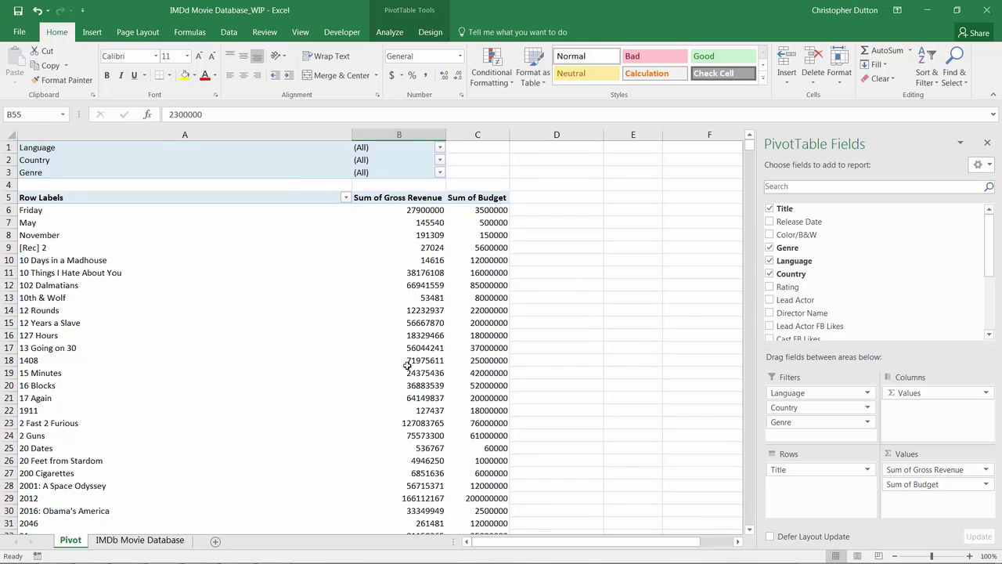
scroll(409, 364, down, 13)
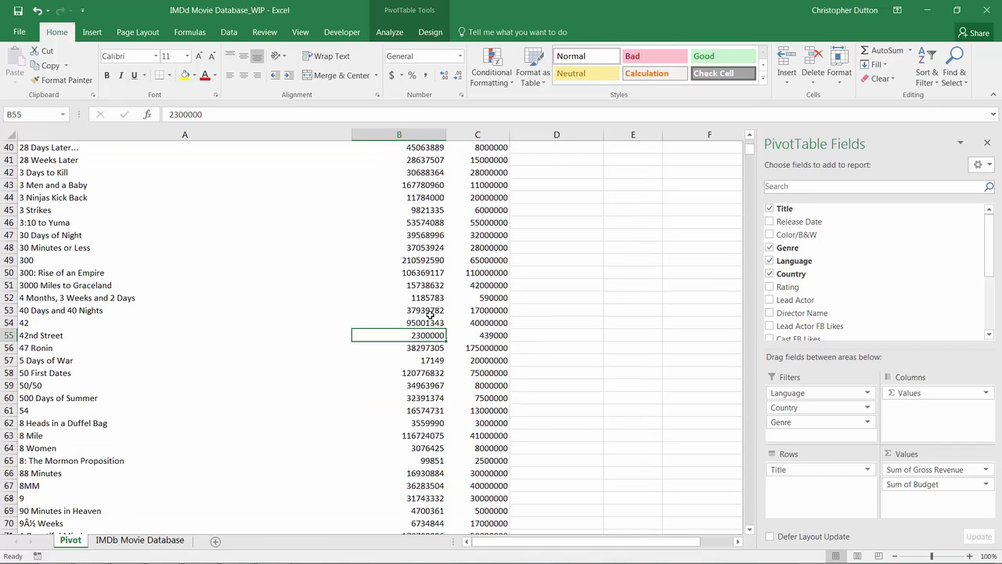
- Refresh the pivot table from its source data and check the gross revenue for 42nd Street
click(401, 10)
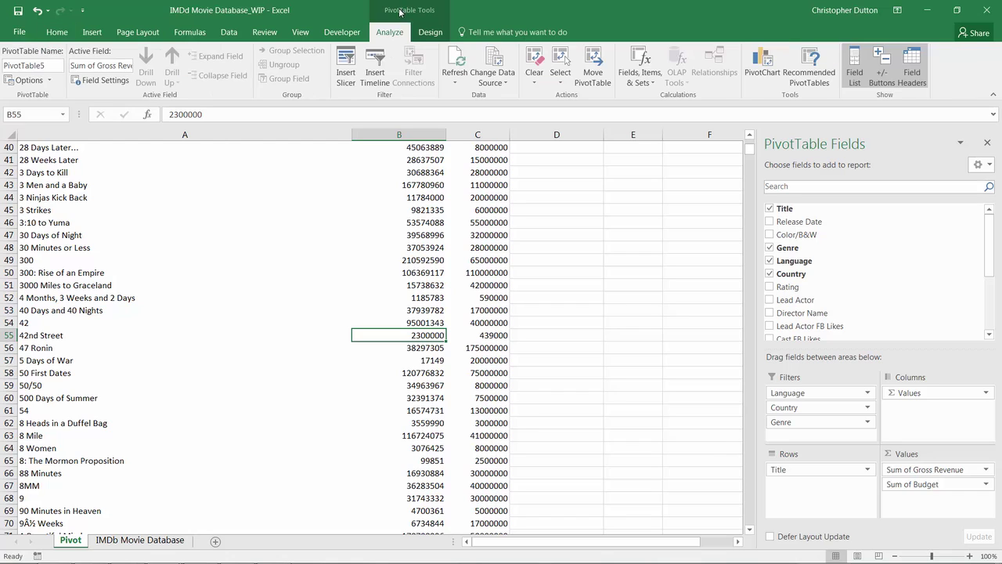
click(460, 58)
mouse_move(433, 351)
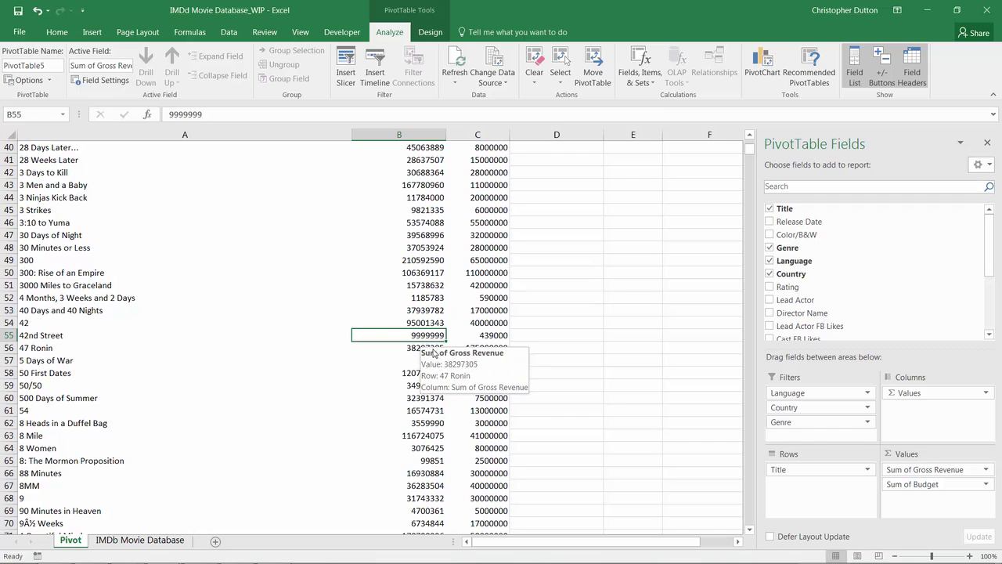
mouse_move(434, 333)
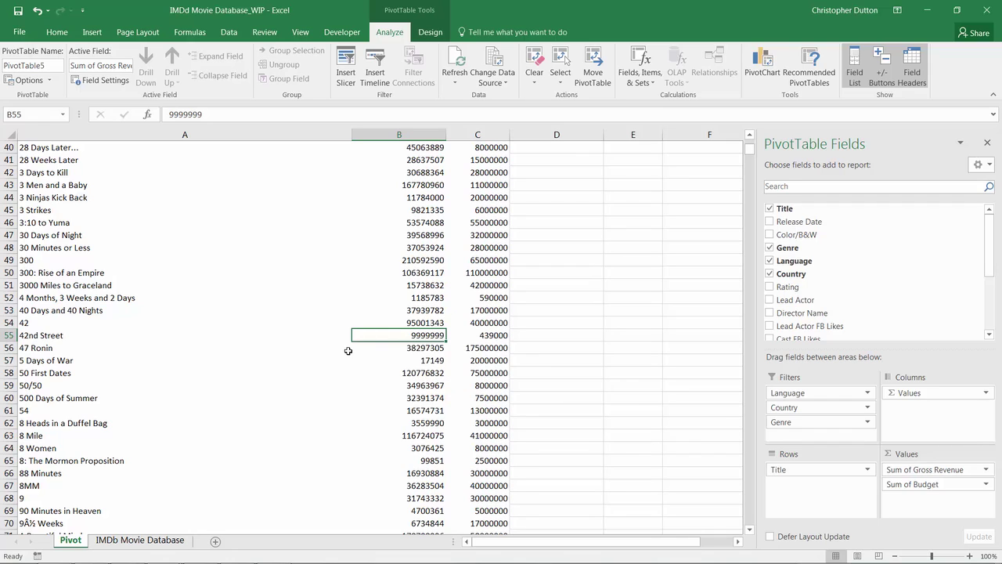
mouse_move(358, 356)
scroll(329, 354, up, 10)
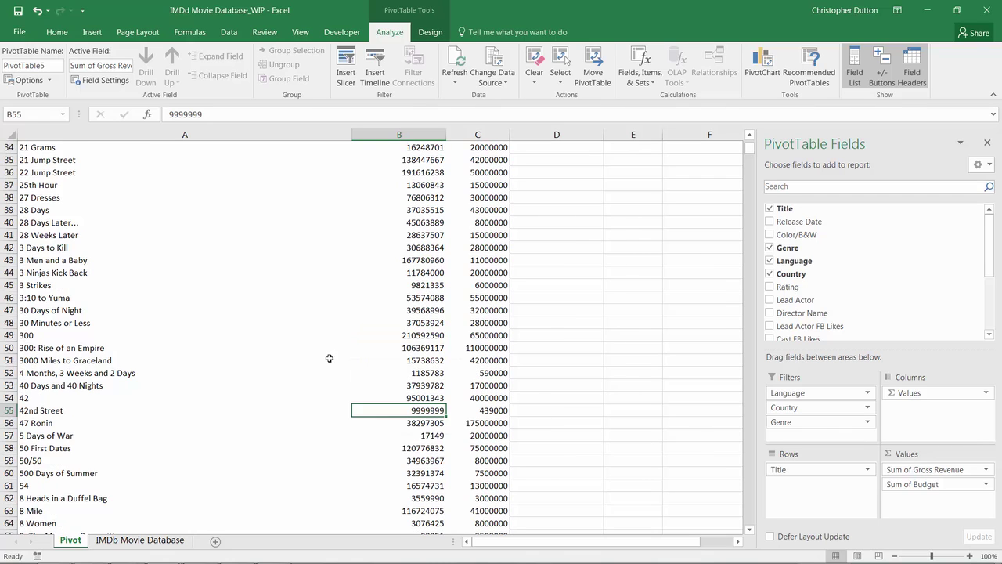
- On the IMDb Movie Database sheet, set the Gross Revenue of 42nd Street in cell Q5 to 2300000
click(141, 540)
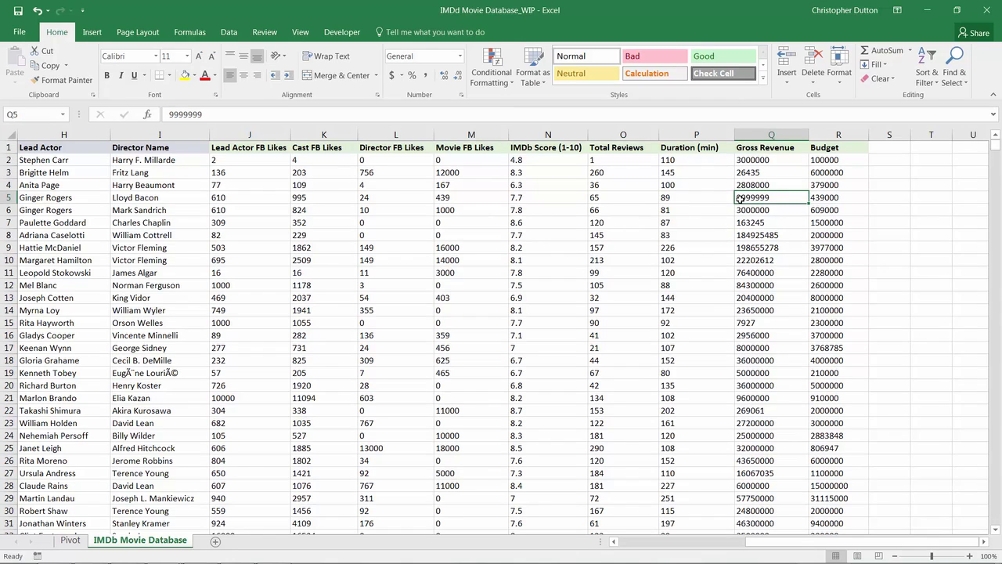
text(2300)
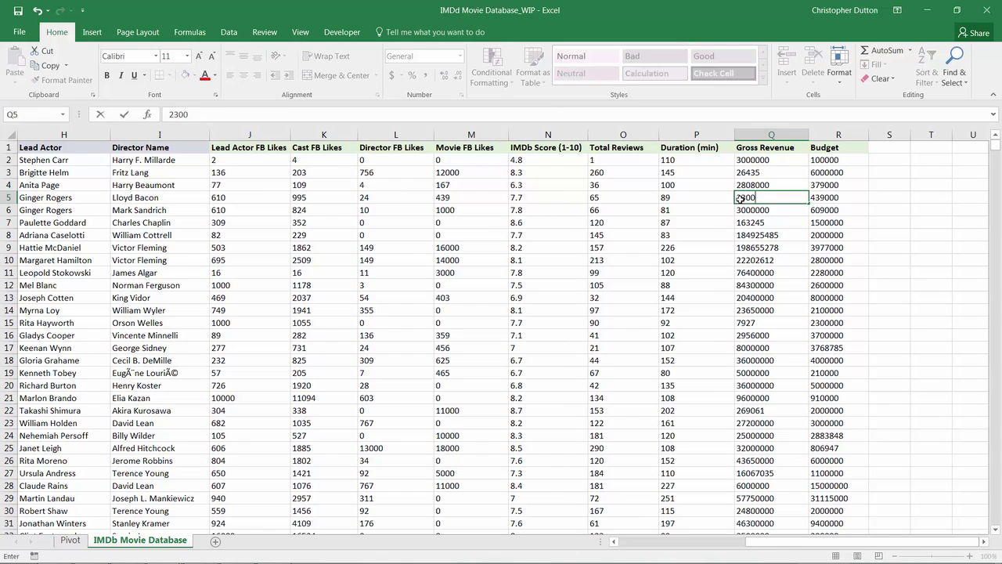
text(000)
key(Return)
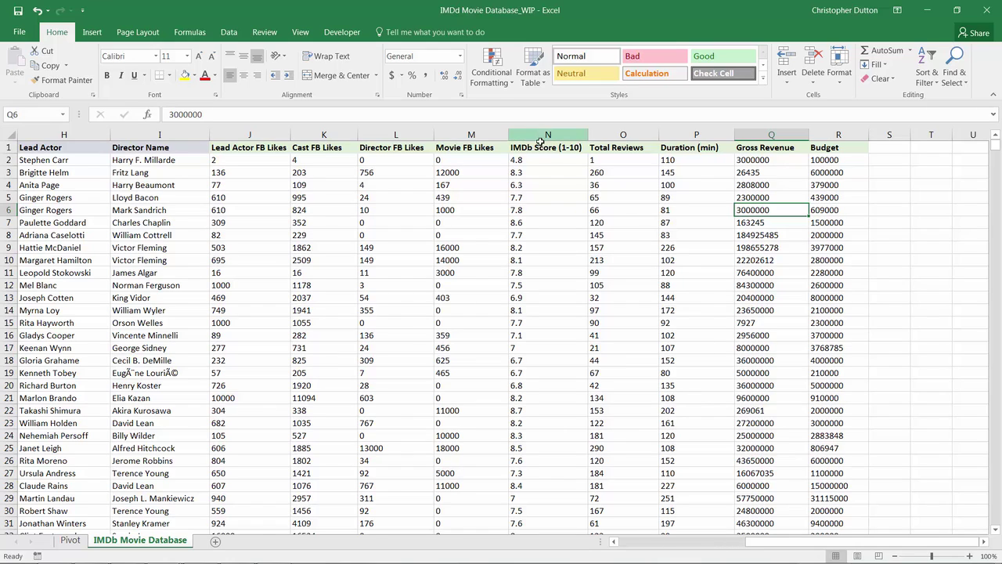
- Insert a blank column between Gross Revenue and Budget in the movie data
click(887, 146)
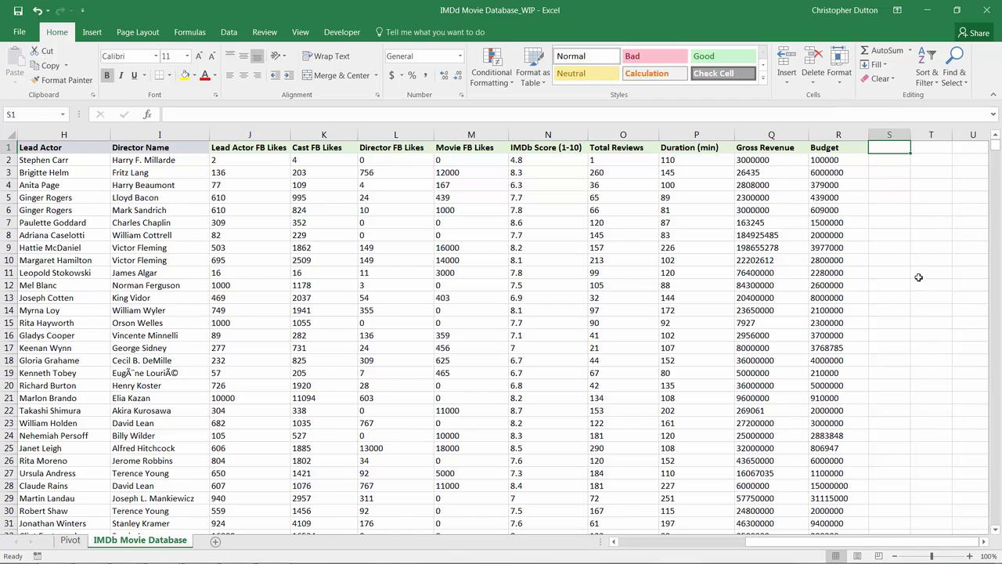
right_click(828, 138)
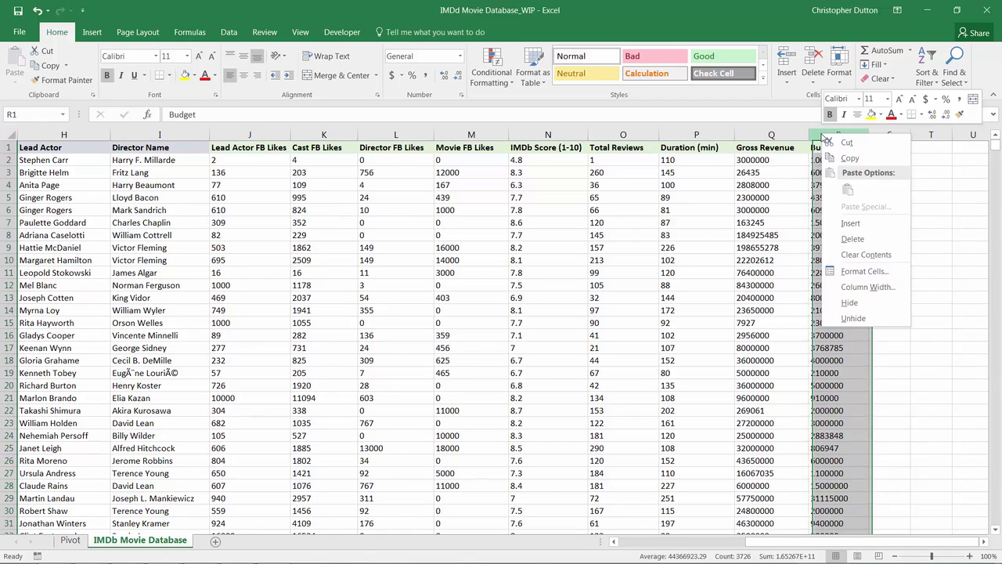
click(851, 224)
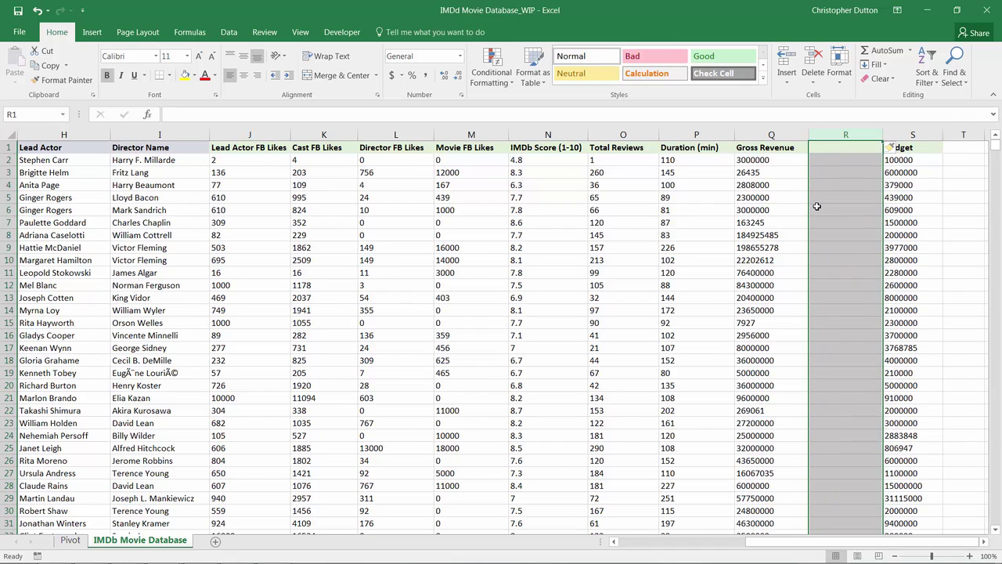
- Enter the header New Column in cell R1 of the blank column between Gross Revenue and Budget
click(827, 149)
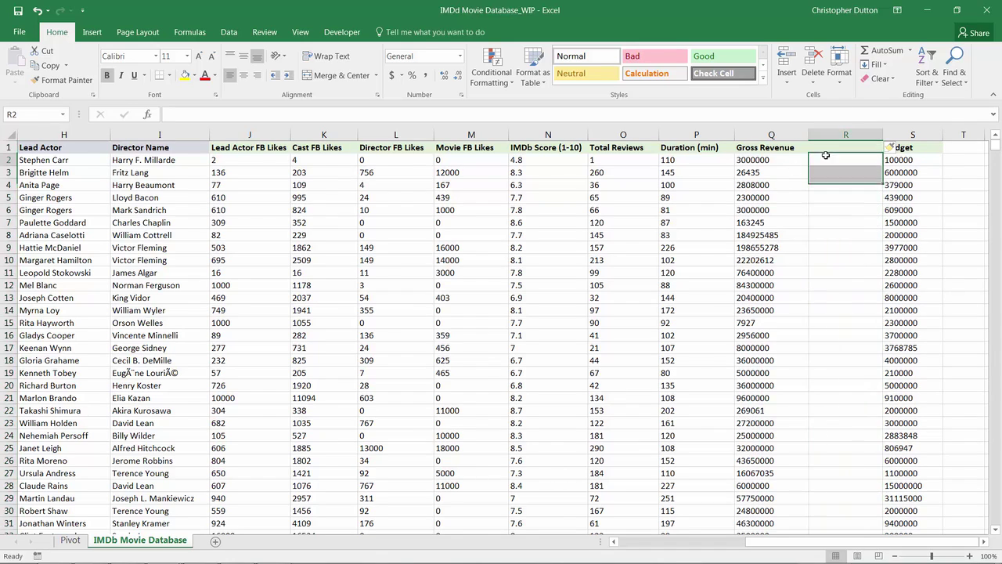
text(New Co)
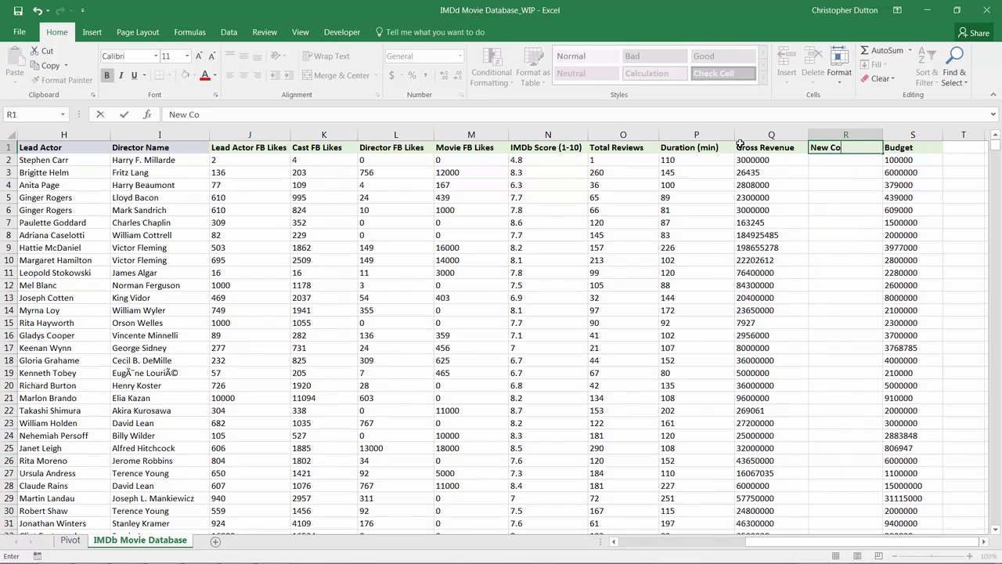
text(lumn)
key(Return)
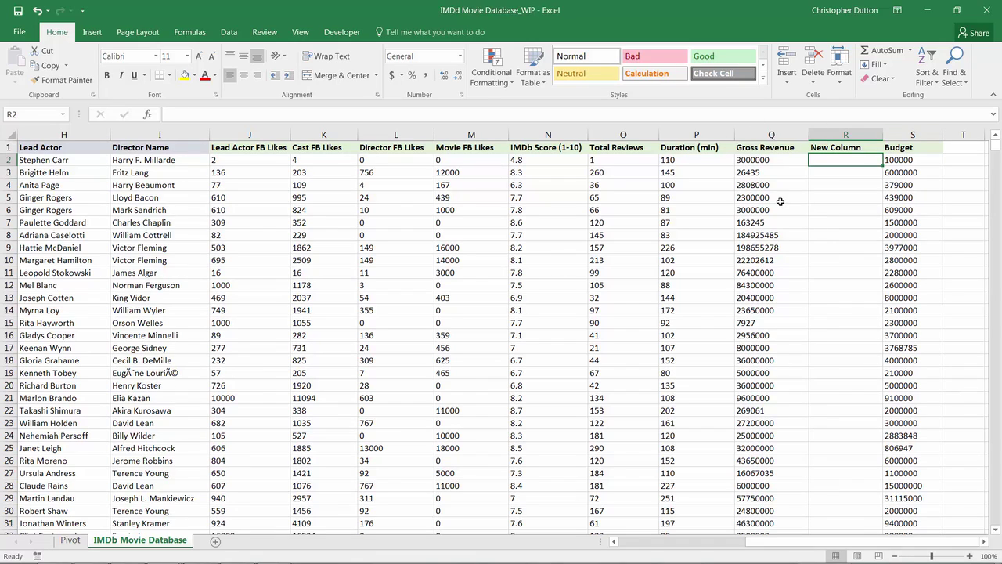
click(831, 129)
click(912, 135)
click(847, 135)
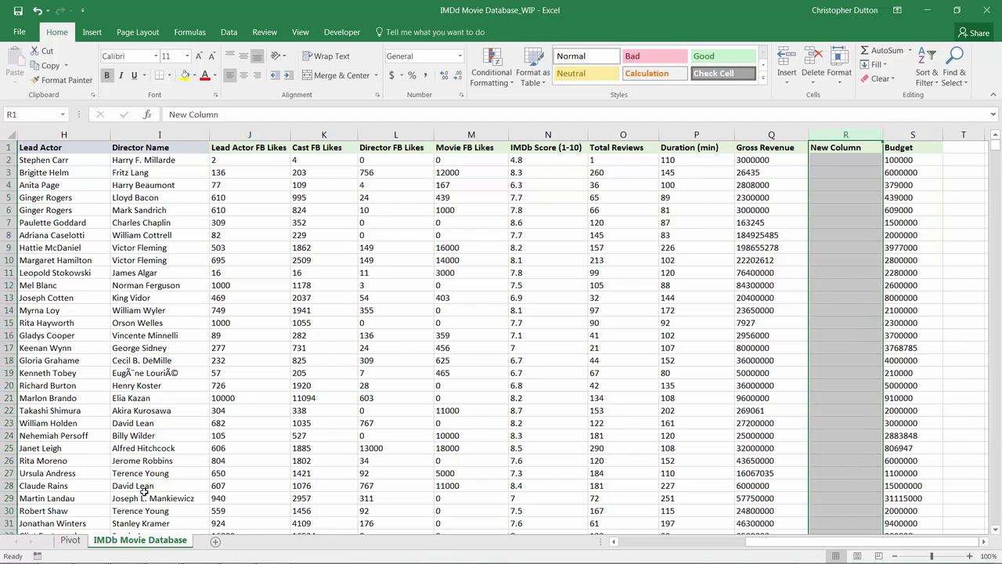
- Refresh the pivot table on the Pivot sheet and check its field list for New Column
click(70, 542)
click(373, 274)
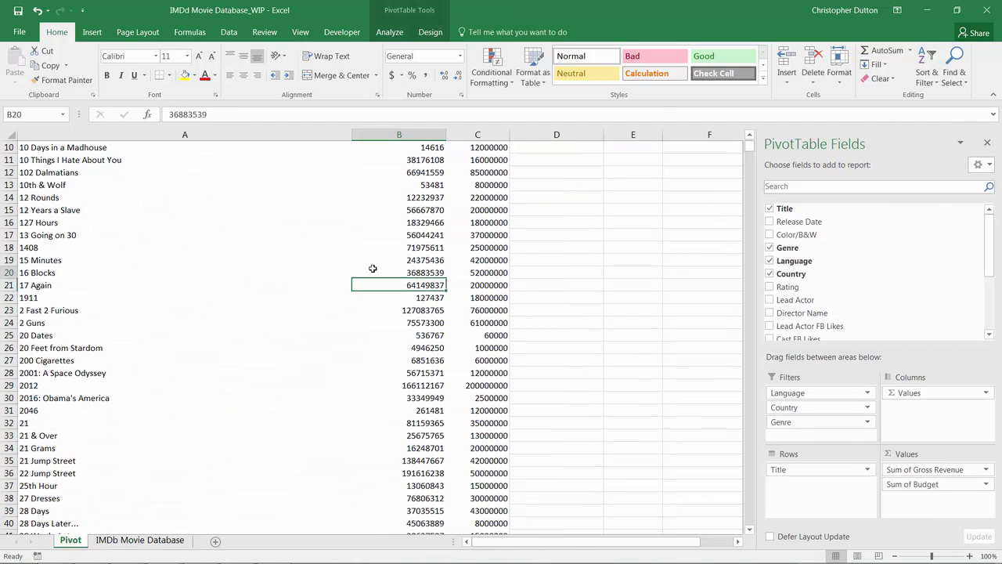
scroll(373, 274, up, 1)
scroll(985, 247, down, 3)
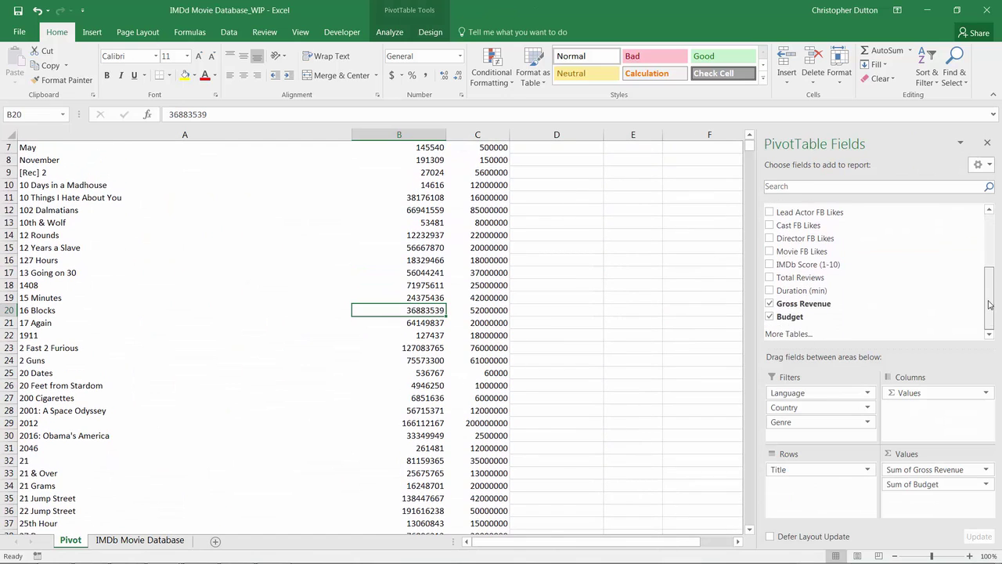
click(395, 10)
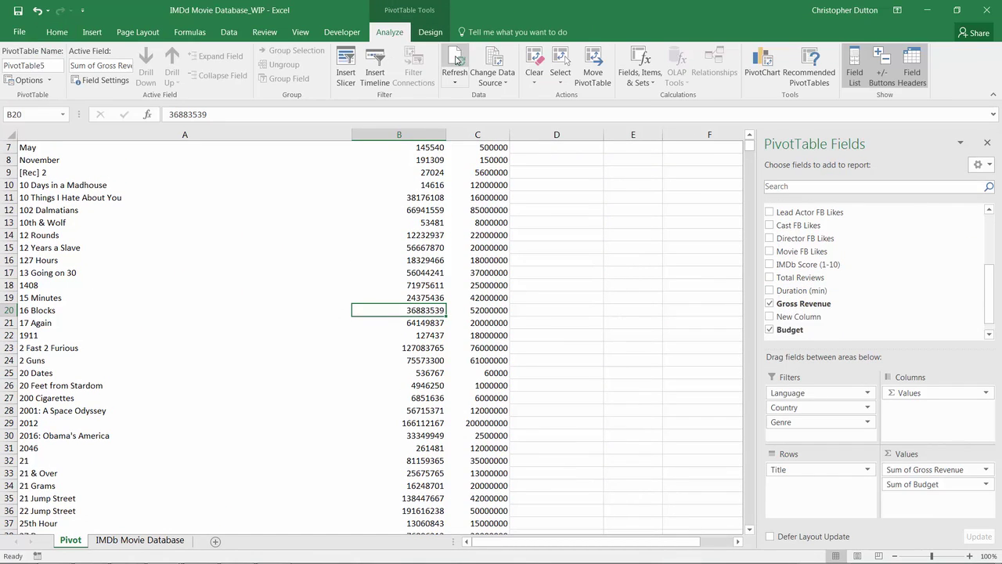
click(456, 61)
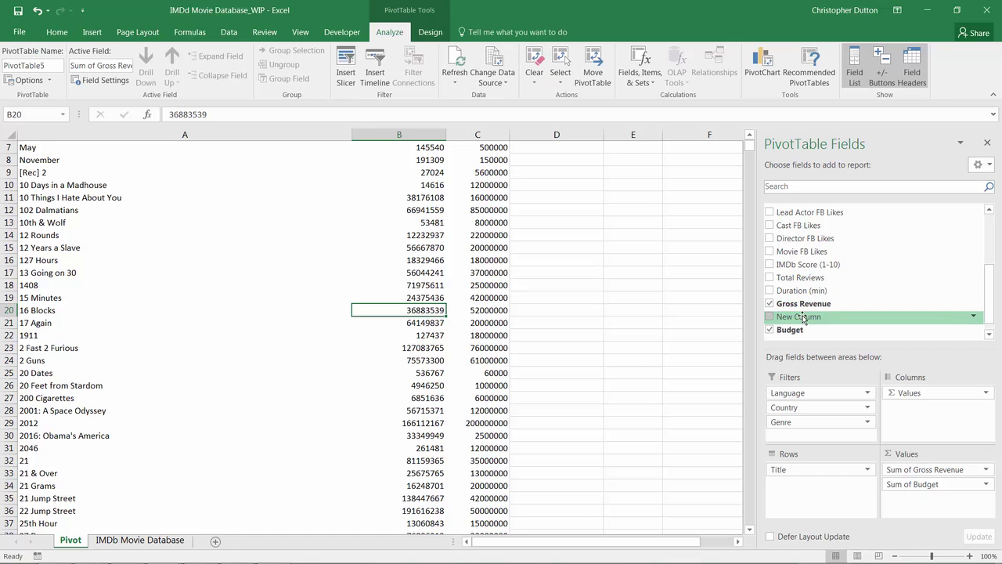
- Delete New Column from the IMDb Movie Database sheet and refresh the pivot table
click(149, 540)
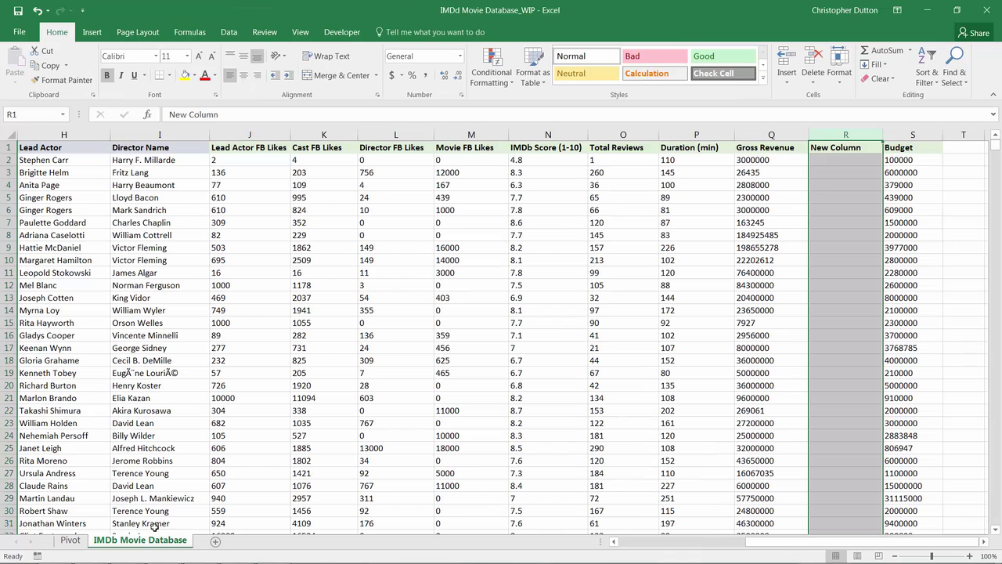
right_click(839, 135)
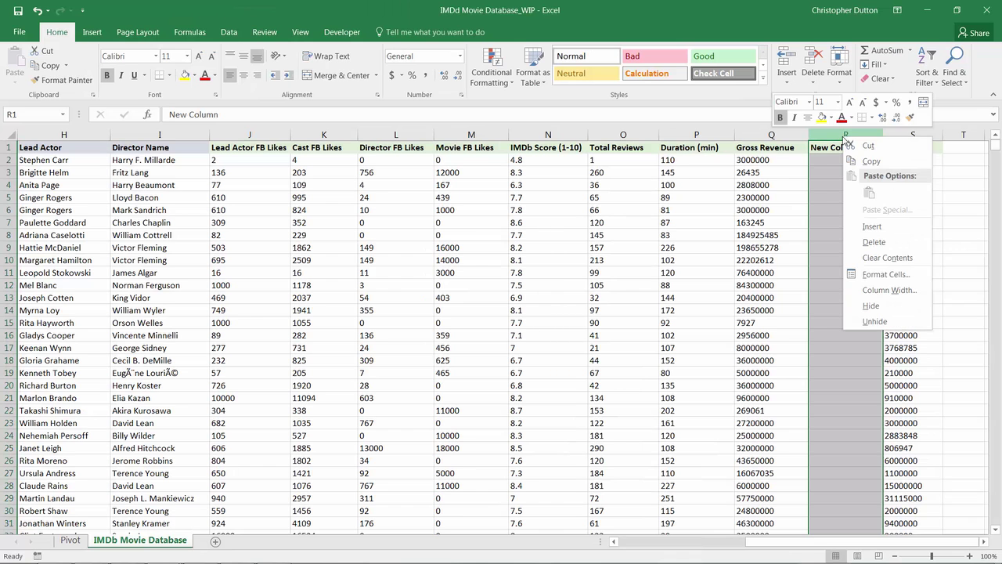
click(881, 244)
click(70, 539)
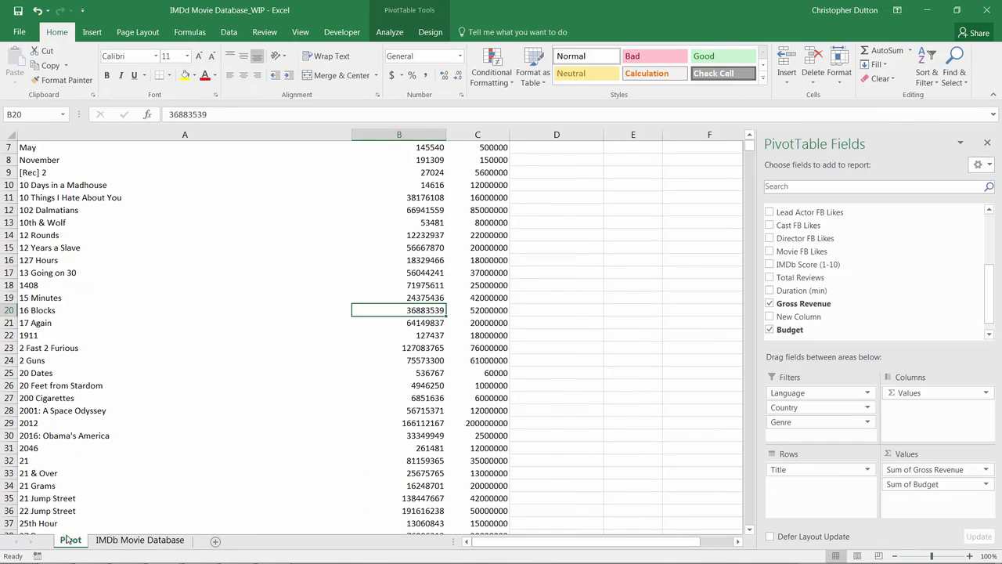
click(398, 34)
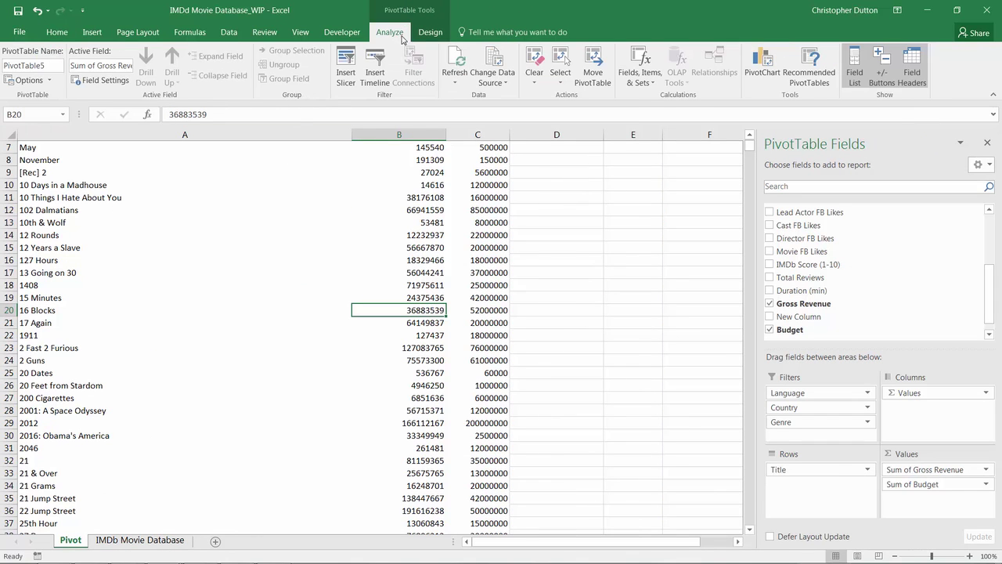
click(458, 61)
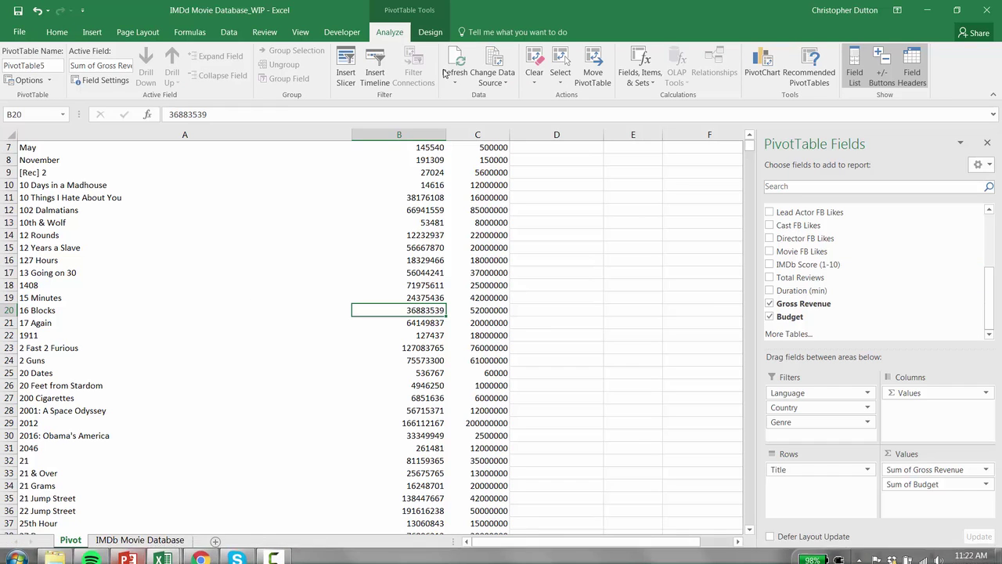
- Add a row below the last movie on the IMDb Movie Database sheet by entering Sample Title in cell A3727
key(ctrl+Page_Down)
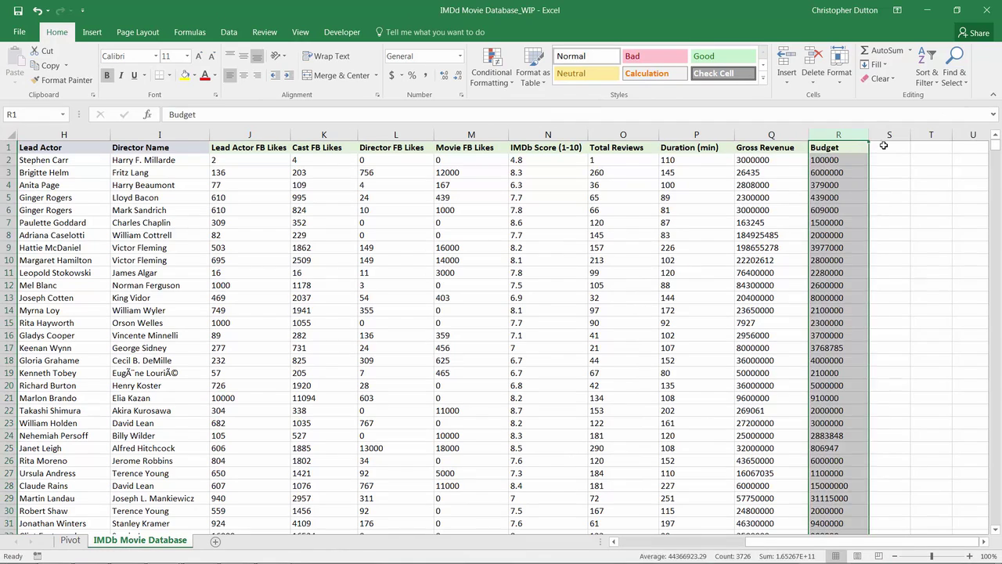
click(883, 145)
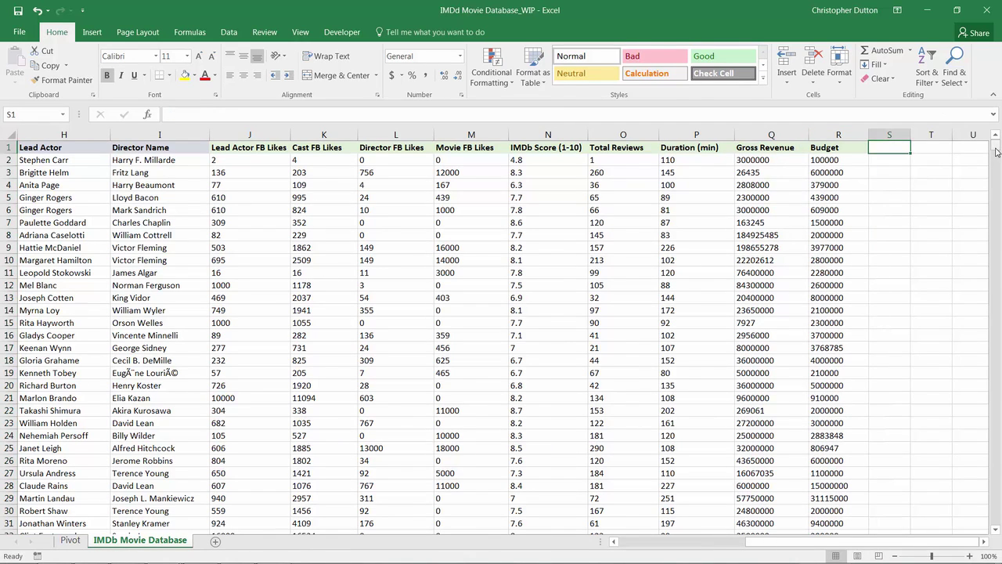
drag(899, 548, 736, 548)
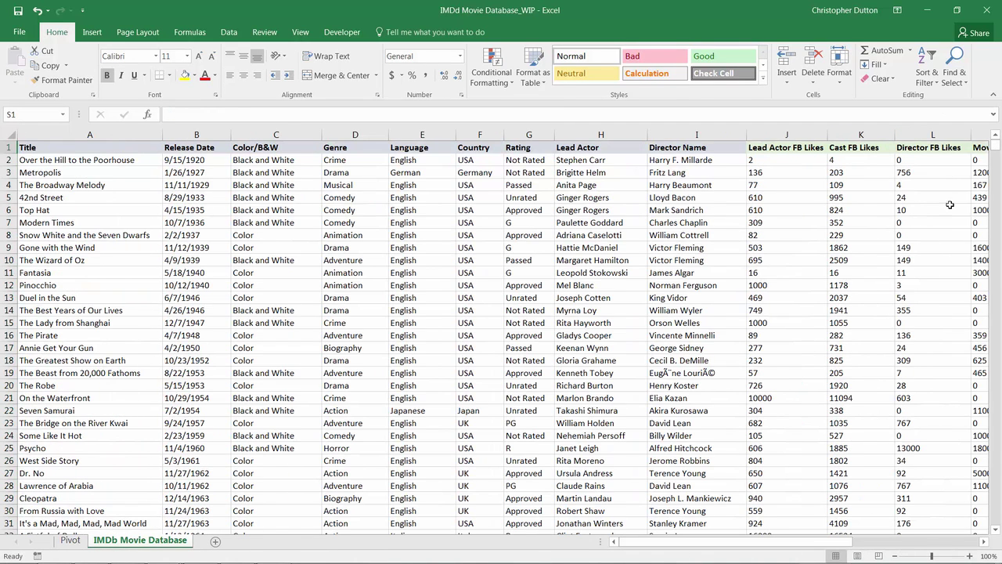
drag(998, 150, 305, 395)
scroll(244, 388, down, 4)
click(103, 387)
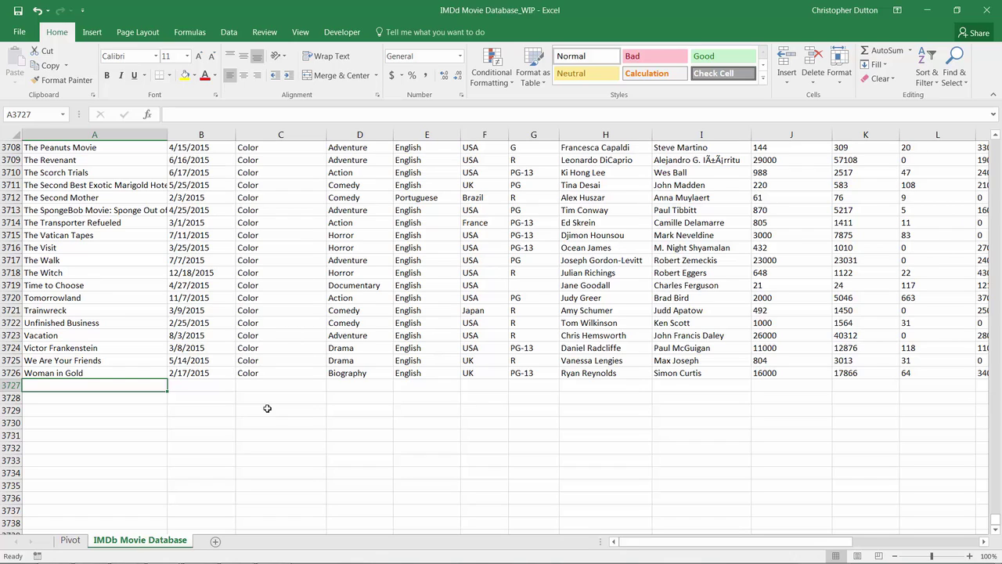
text(Sample Ti)
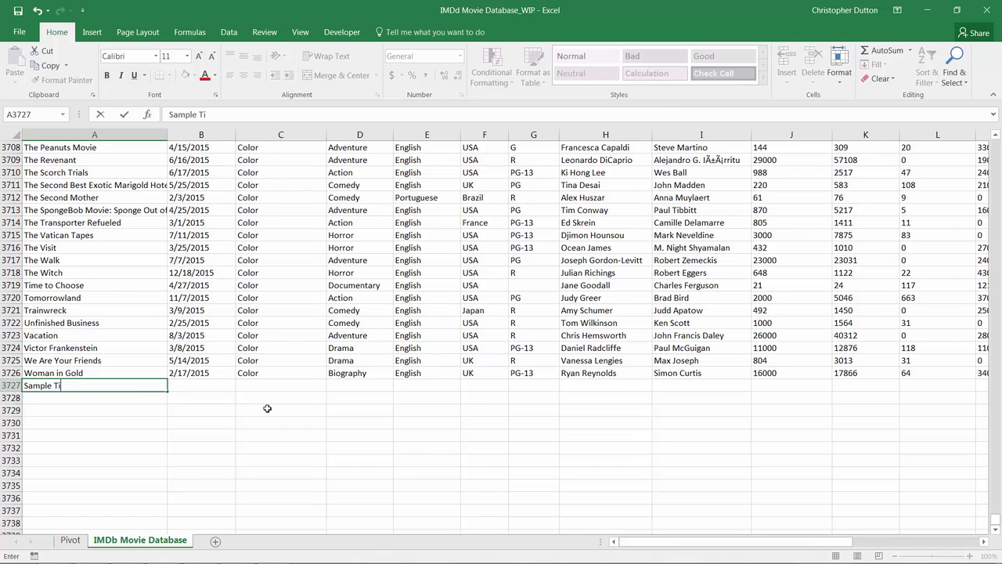
text(tle)
key(Return)
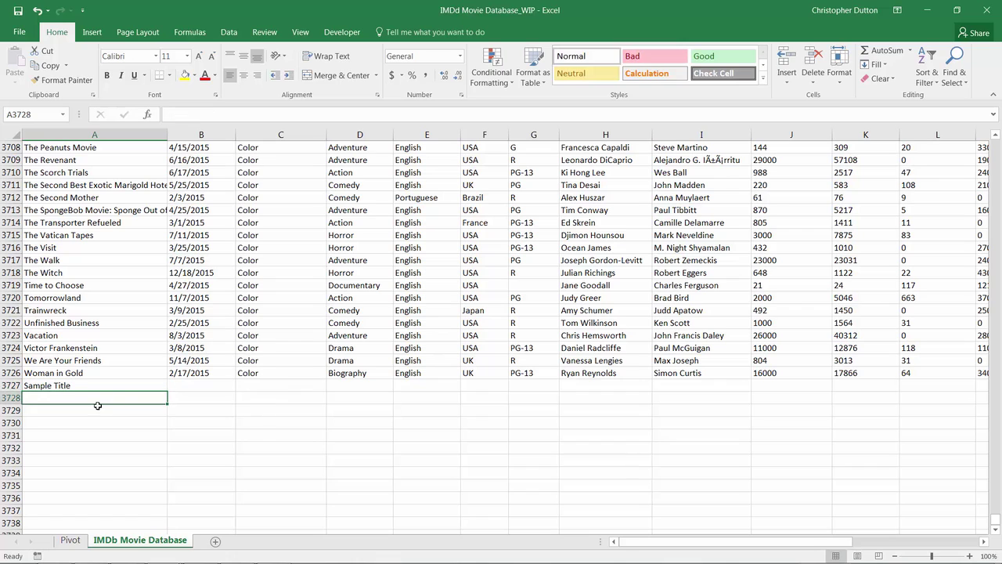
- View the pivot table's refresh command, and examine rows 3727 and 3726 at the end of the movie data
click(70, 541)
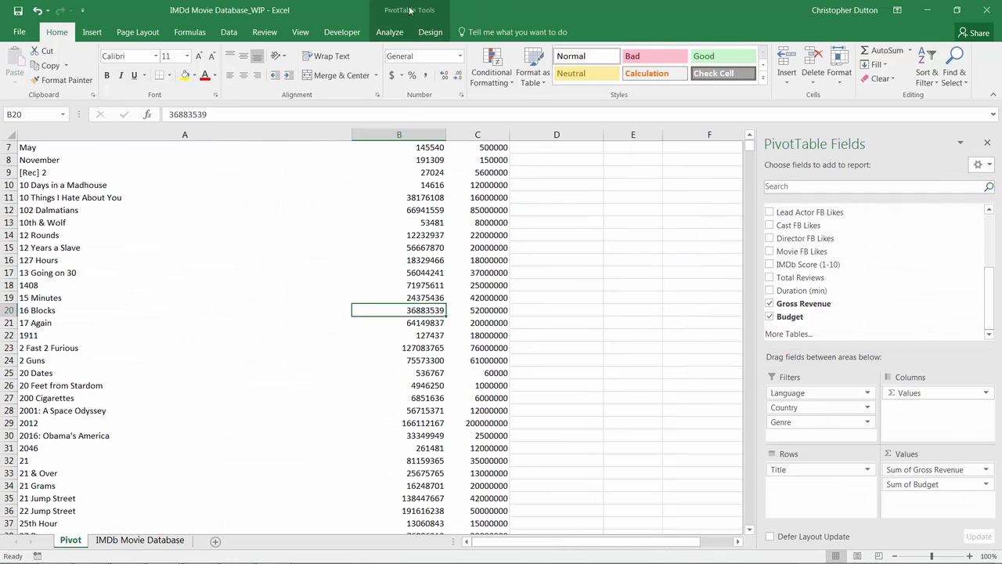
click(391, 31)
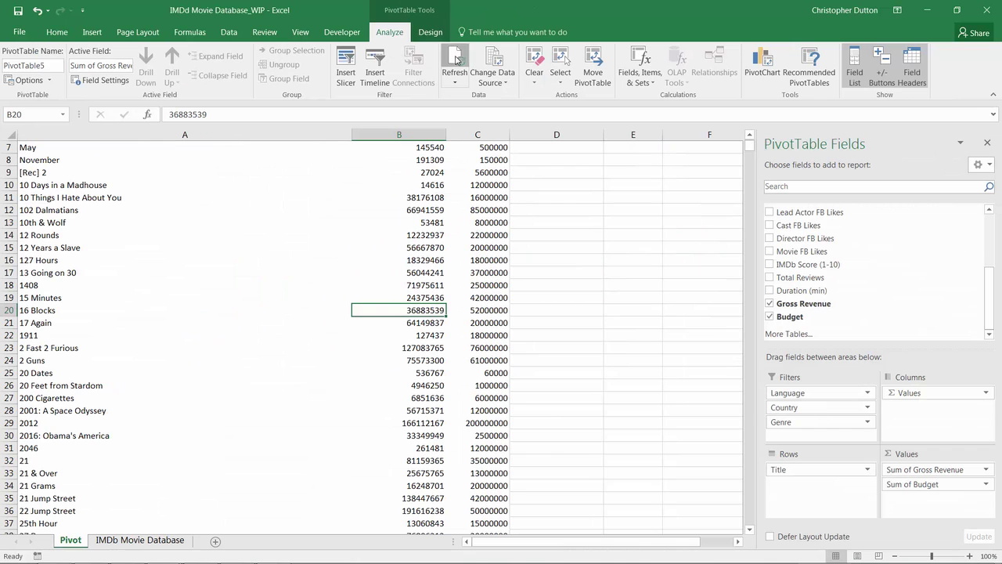
click(140, 540)
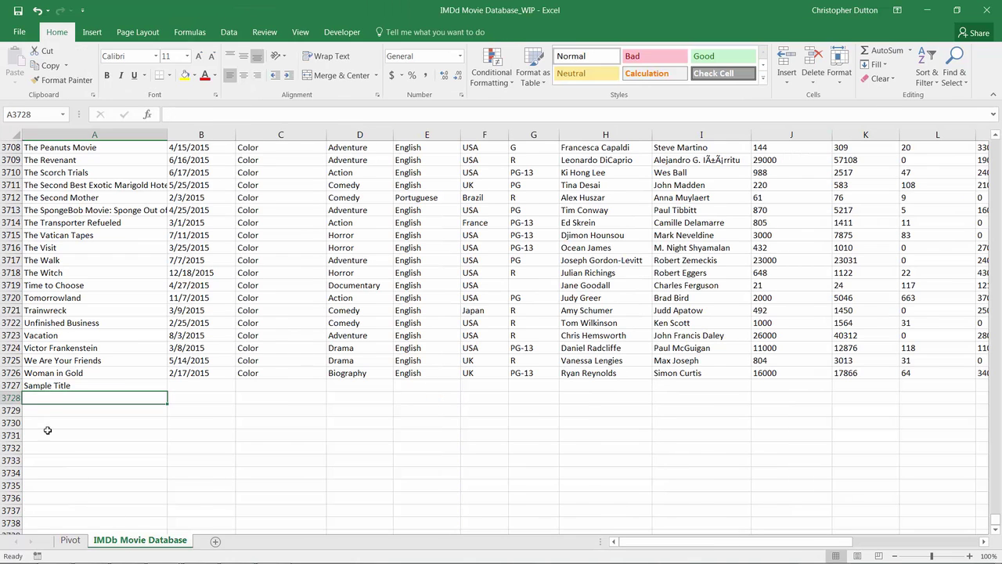
click(7, 384)
click(6, 373)
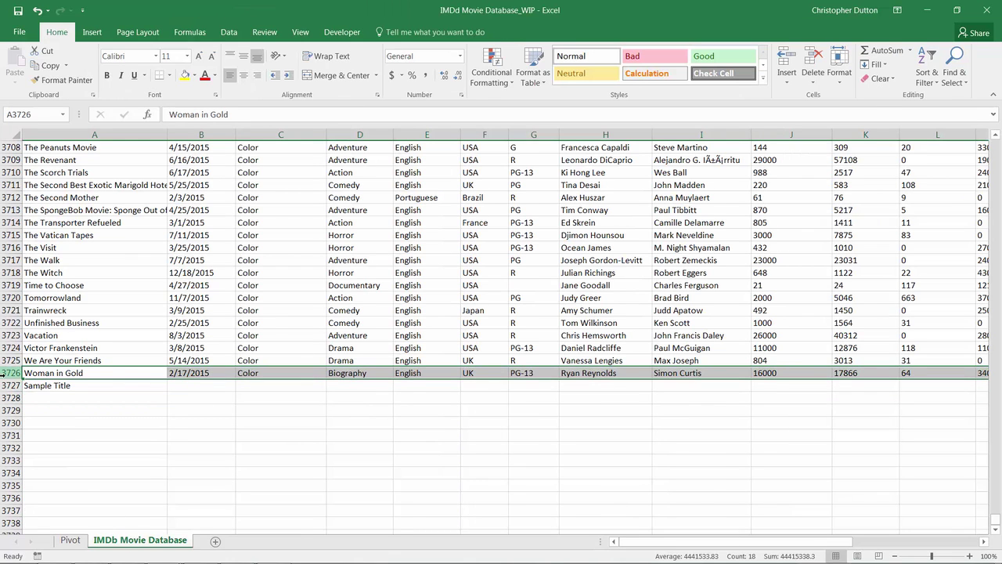
- Change the pivot table's data source range to 'IMDb Movie Database'!$A$1:$R$3727
click(70, 540)
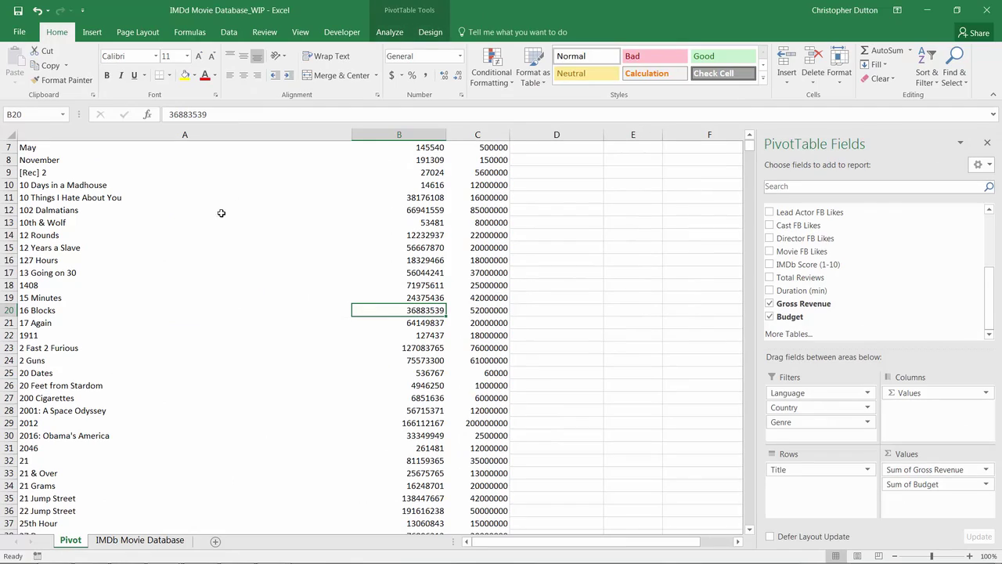
click(389, 32)
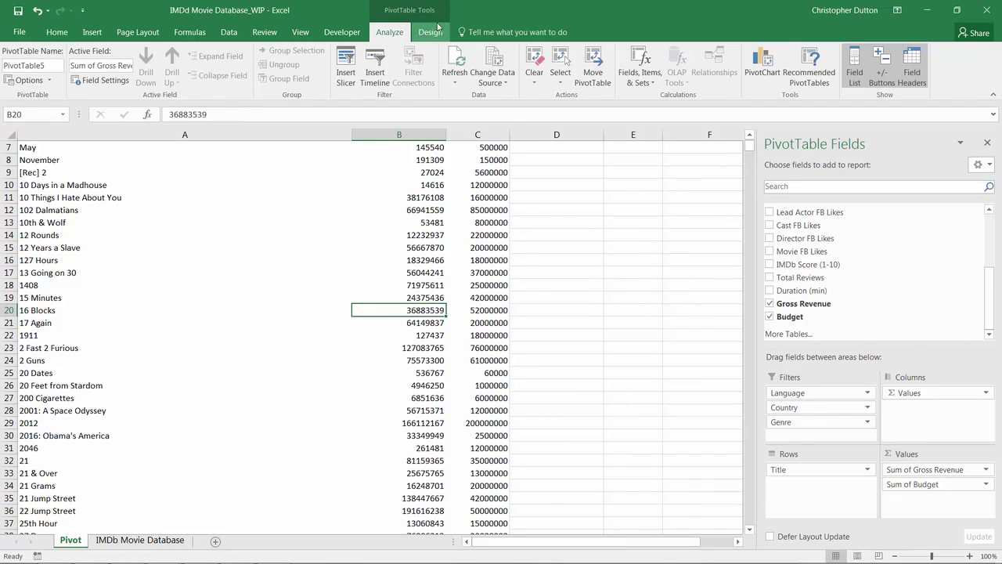
click(492, 60)
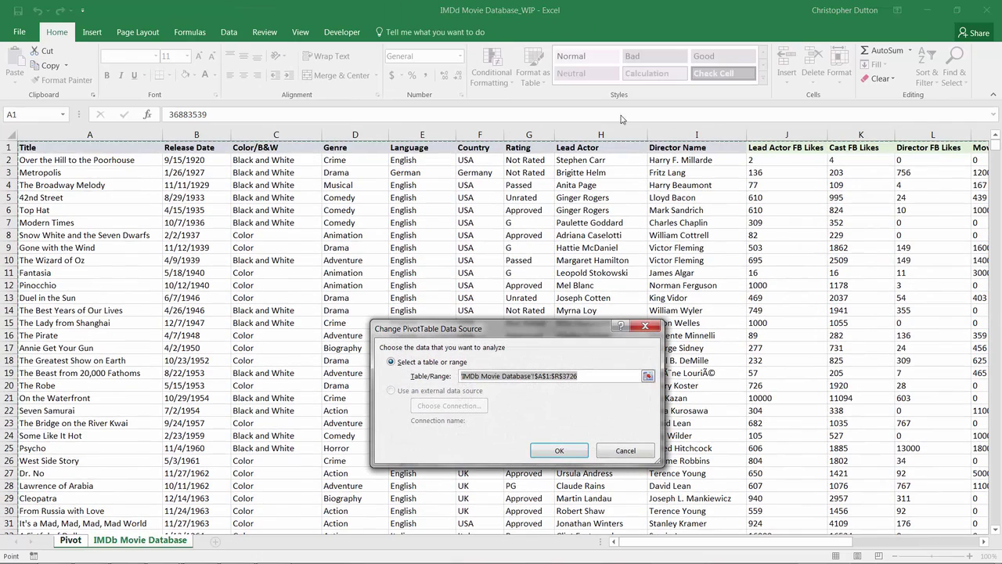
drag(999, 147, 998, 517)
scroll(839, 439, down, 5)
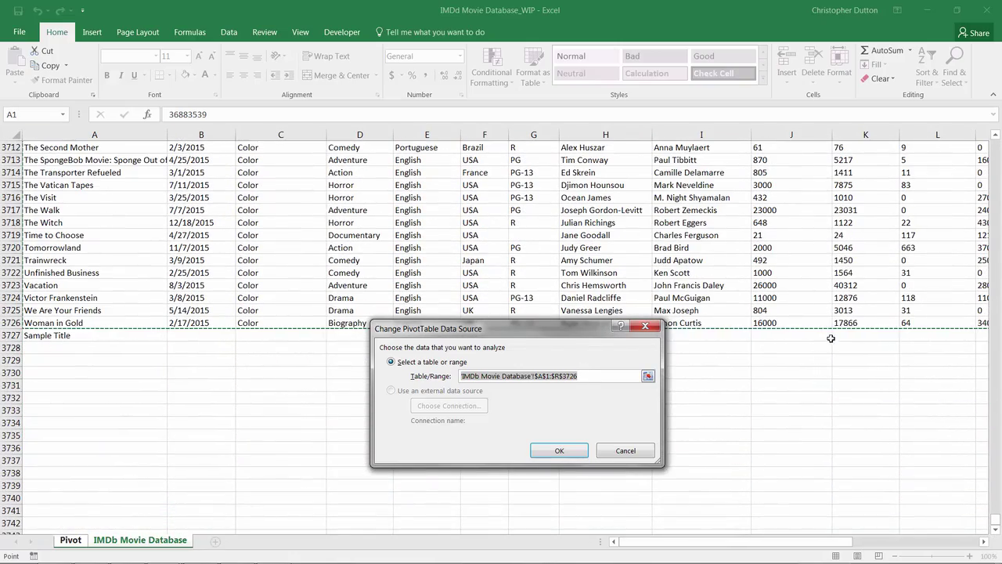
click(584, 377)
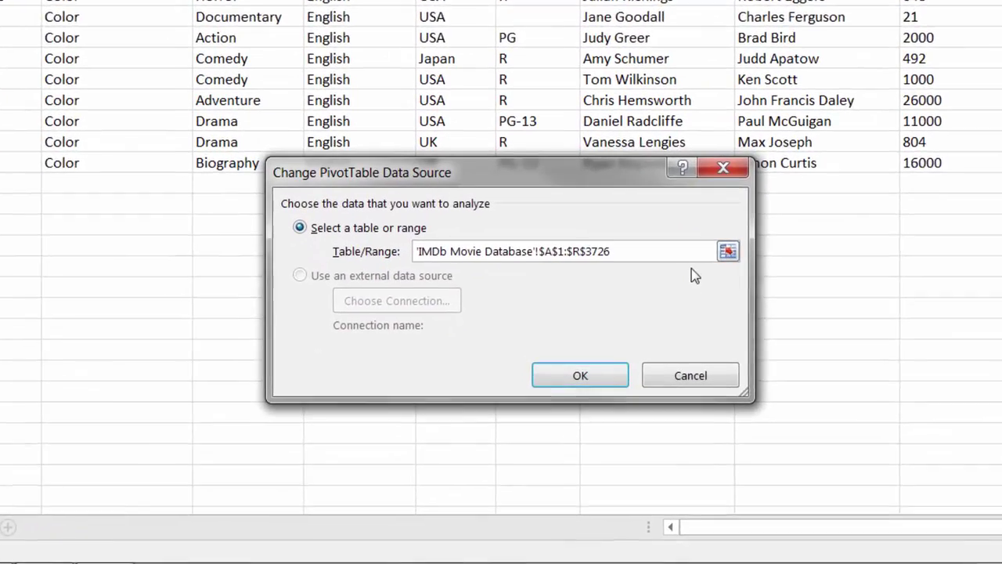
key(BackSpace)
text(7)
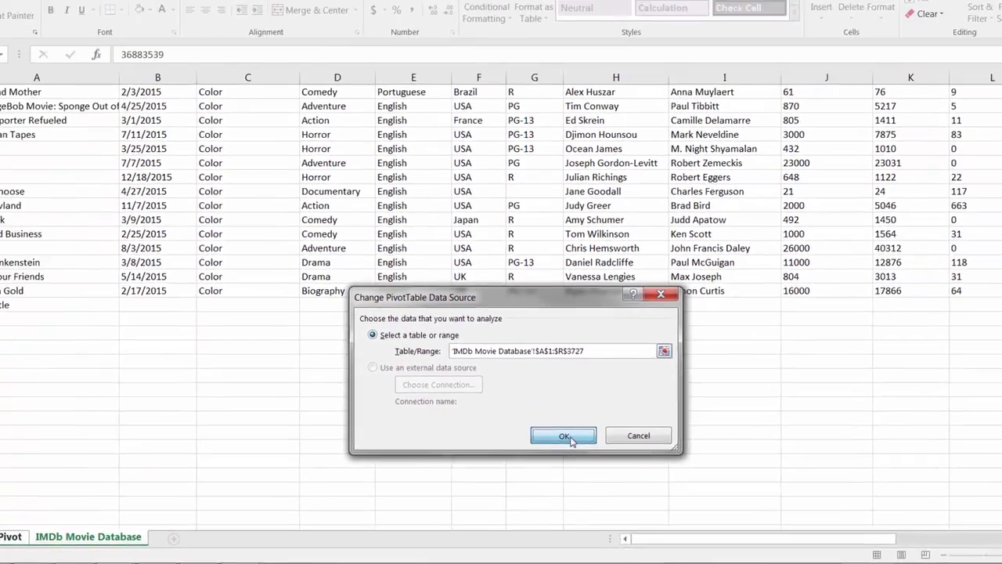
click(571, 438)
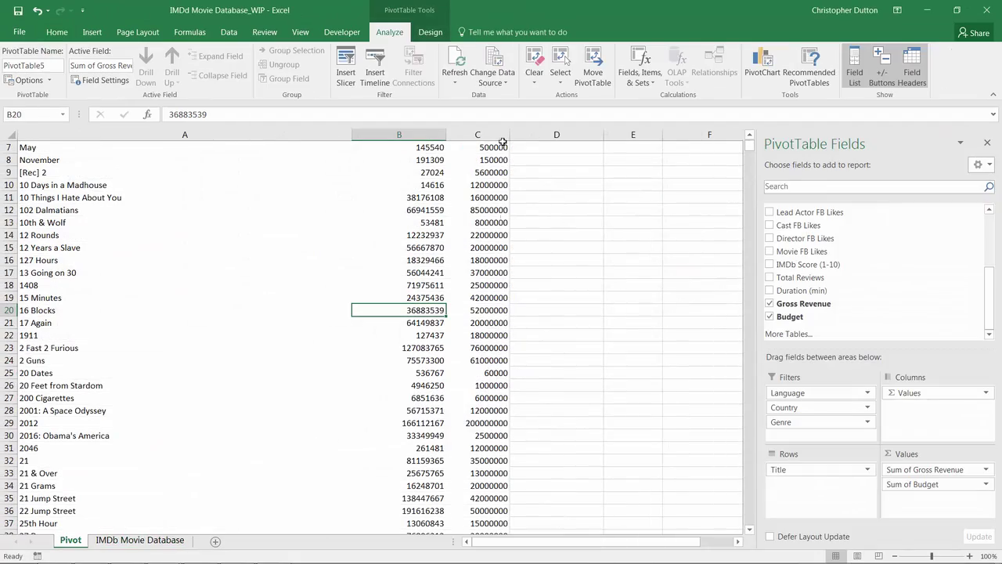
- Review the pivot table's data source range and check whether it encloses the Sample Title row
click(492, 59)
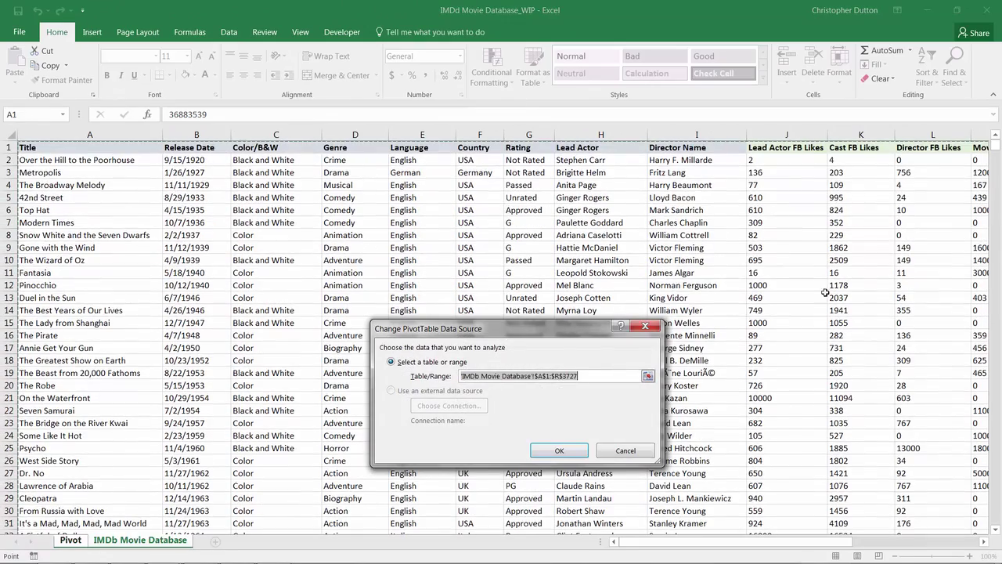
scroll(826, 293, down, 20)
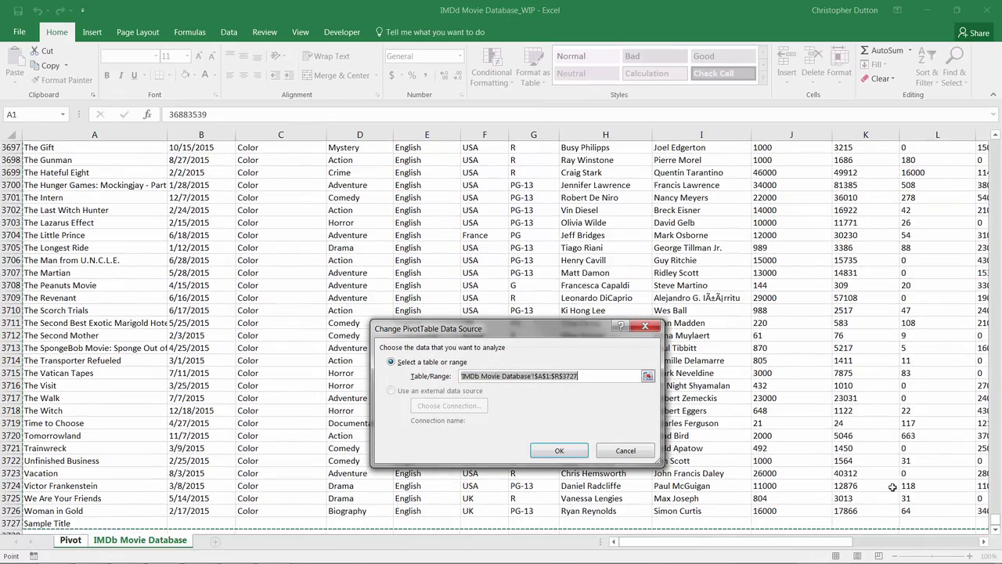
scroll(893, 487, down, 1)
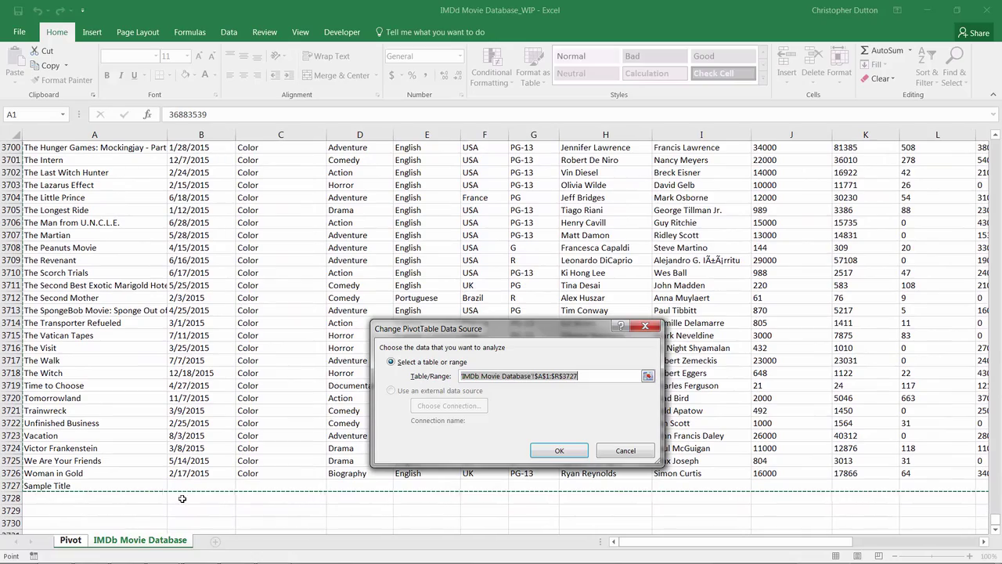
click(559, 449)
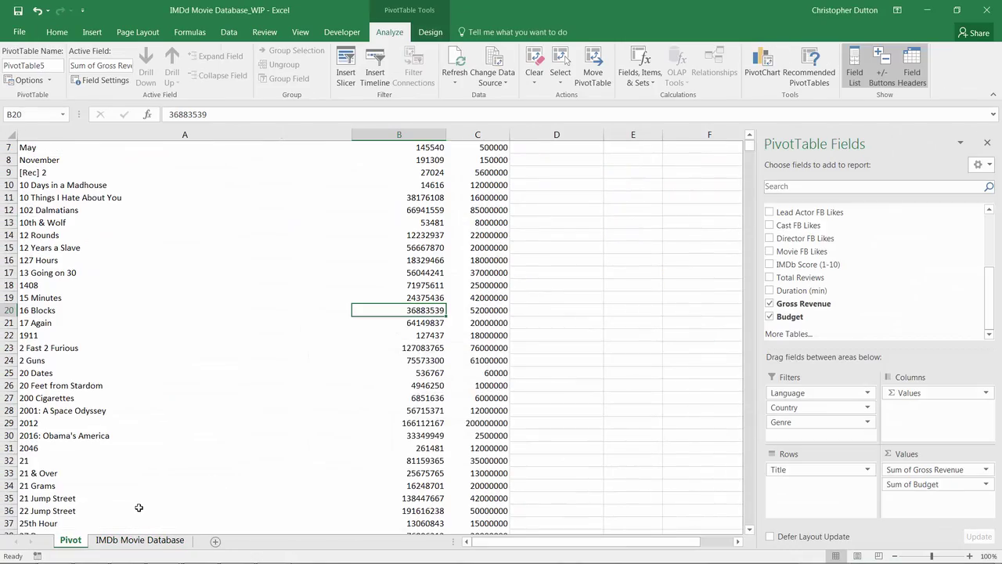
- Find Sample Title near the pivot table's Grand Total row, and return to the start of the table
drag(749, 149, 736, 521)
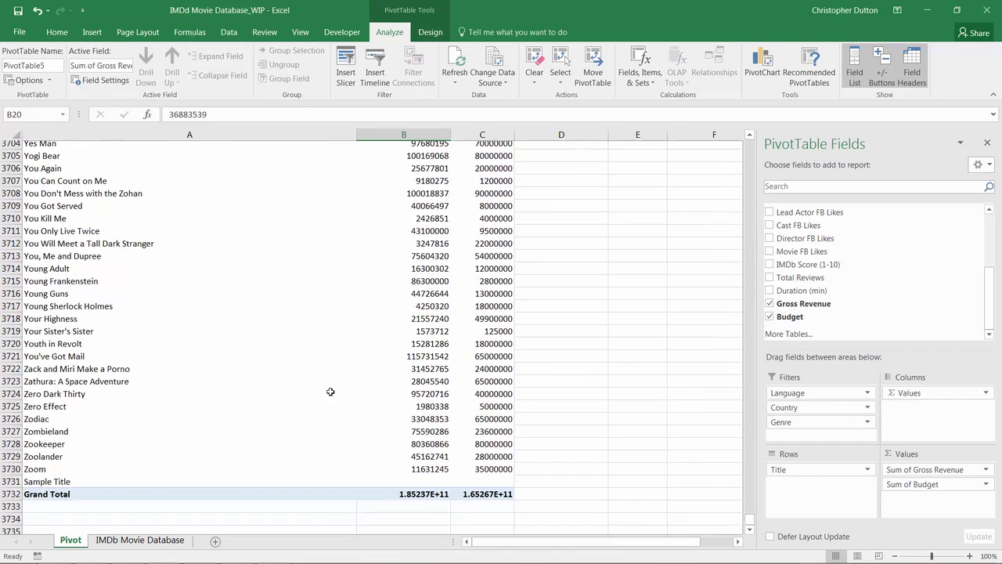
scroll(331, 392, down, 1)
click(48, 440)
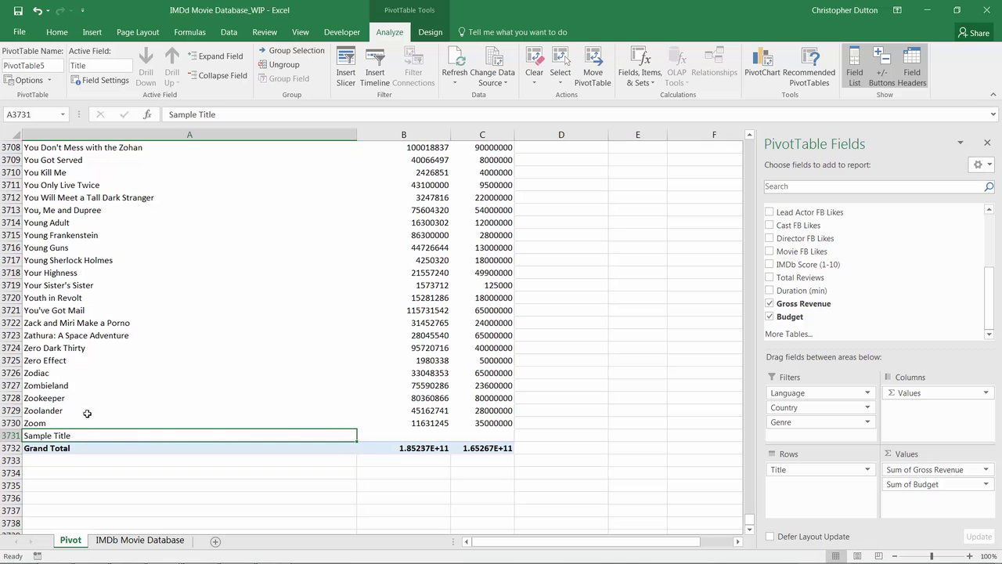
drag(752, 519, 738, 114)
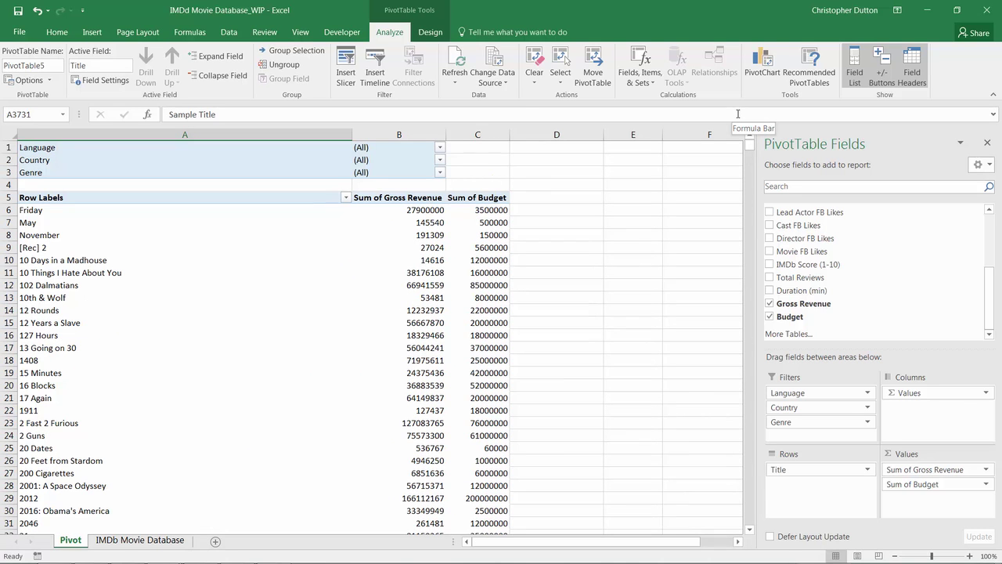